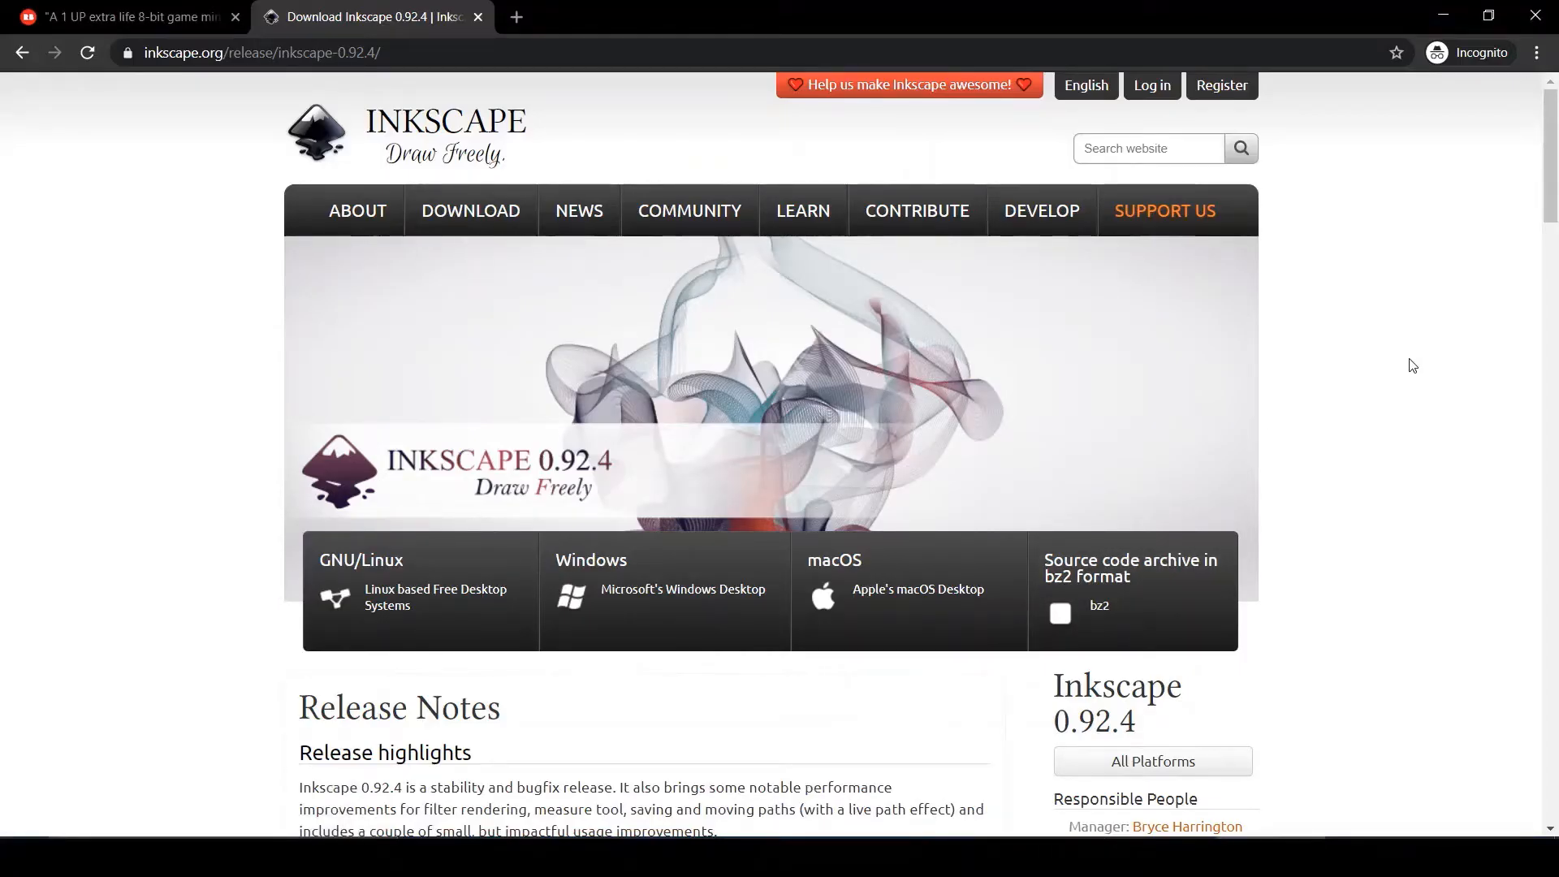
{"action": "scroll", "coordinate": [1417, 370], "scroll_direction": "down", "scroll_amount": 3}
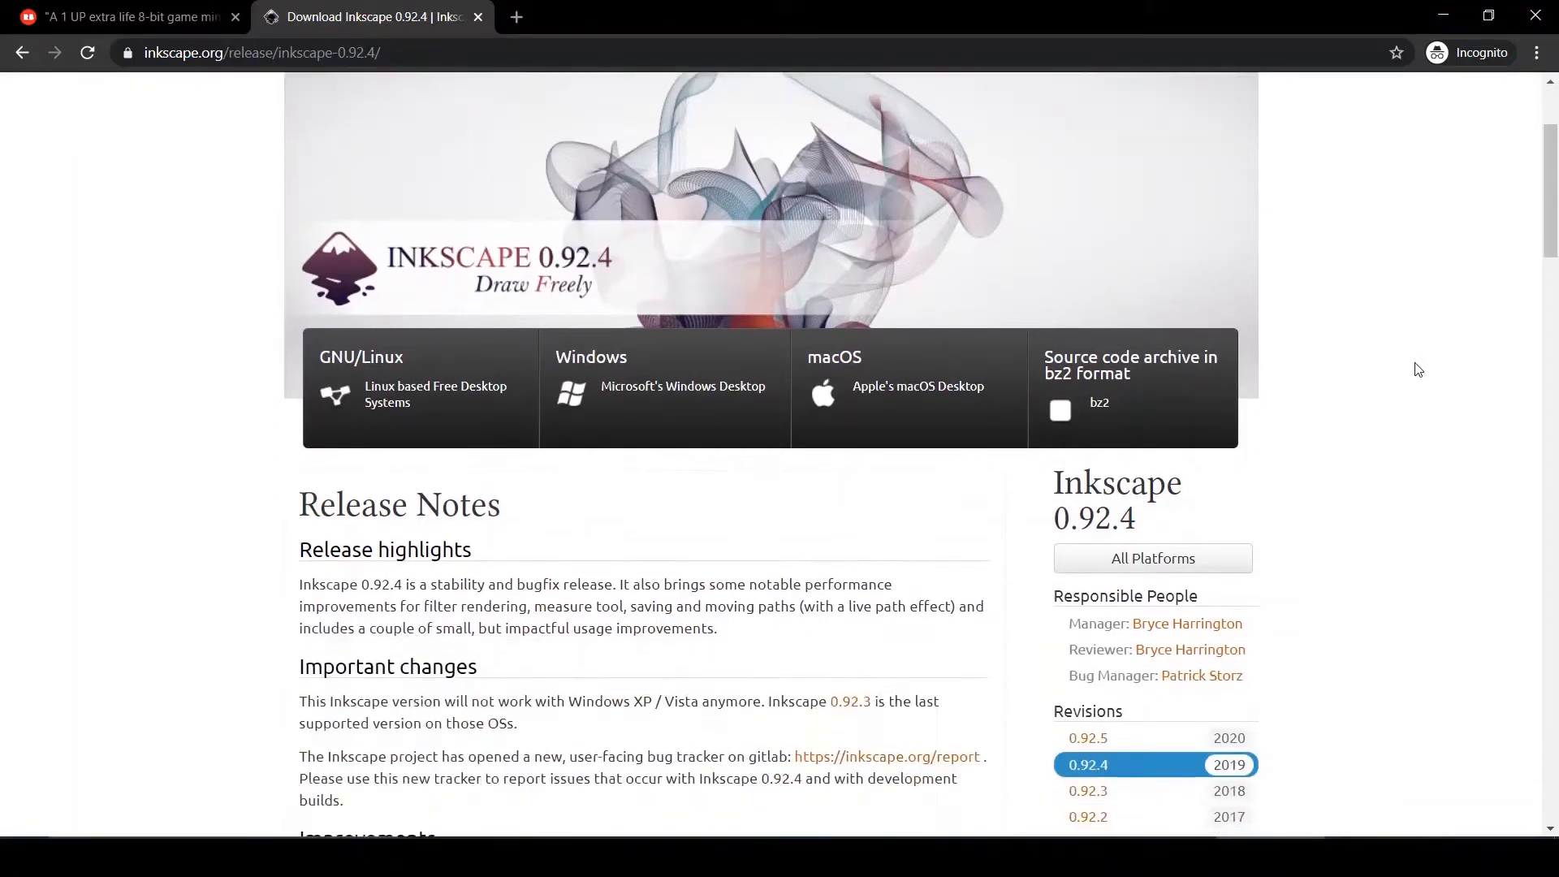
{"action": "scroll", "coordinate": [1416, 365], "scroll_direction": "up", "scroll_amount": 3}
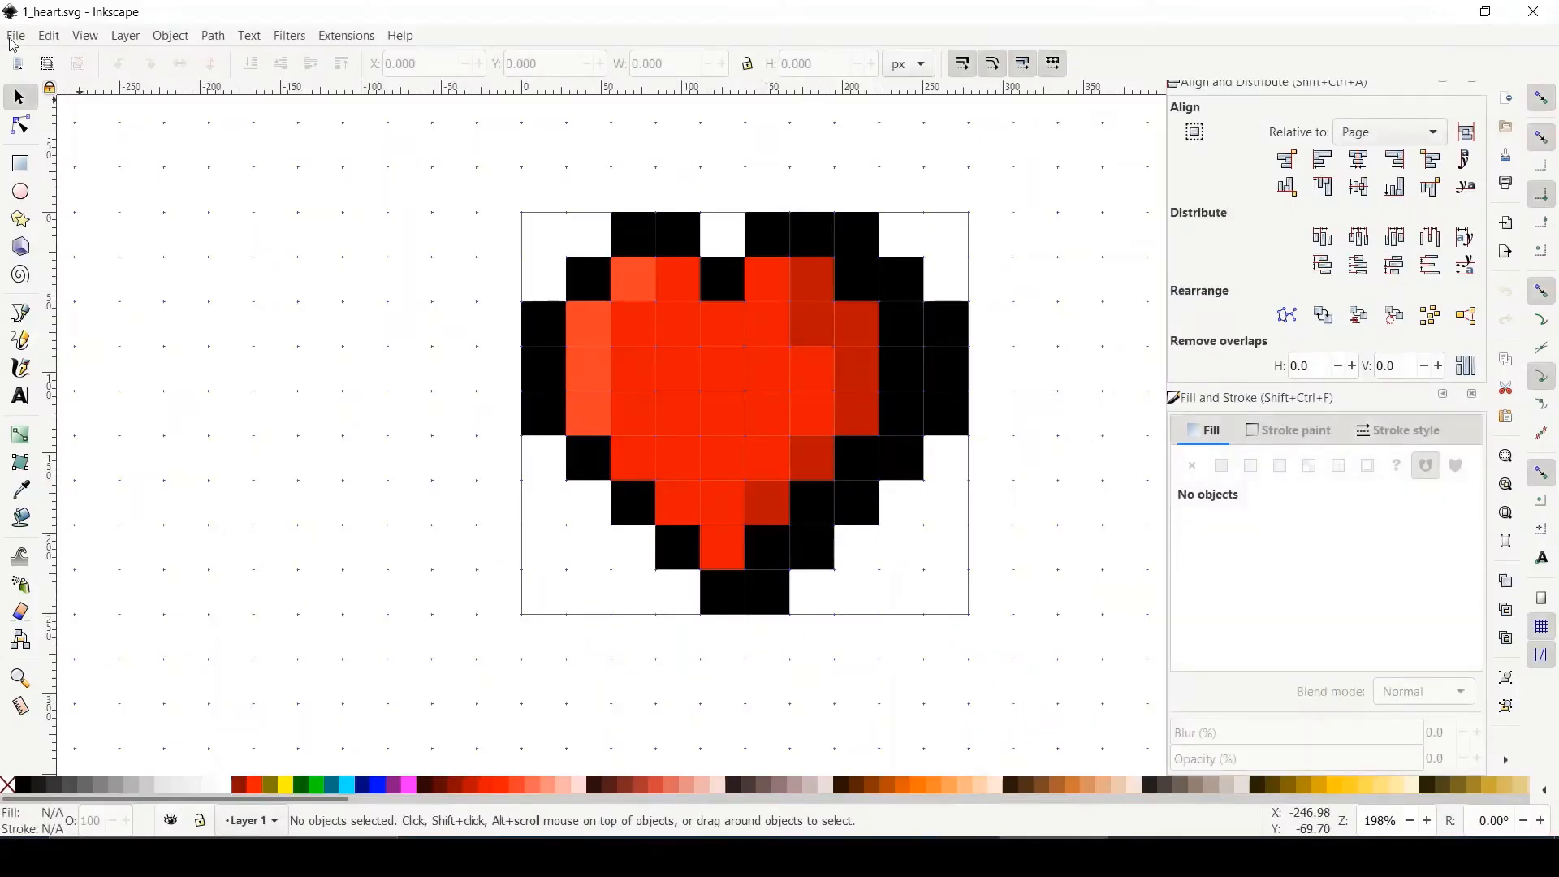
Create a new blank document and maximize its window.
{"action": "left_click", "coordinate": [14, 36]}
{"action": "left_click", "coordinate": [15, 36]}
{"action": "left_click", "coordinate": [15, 36]}
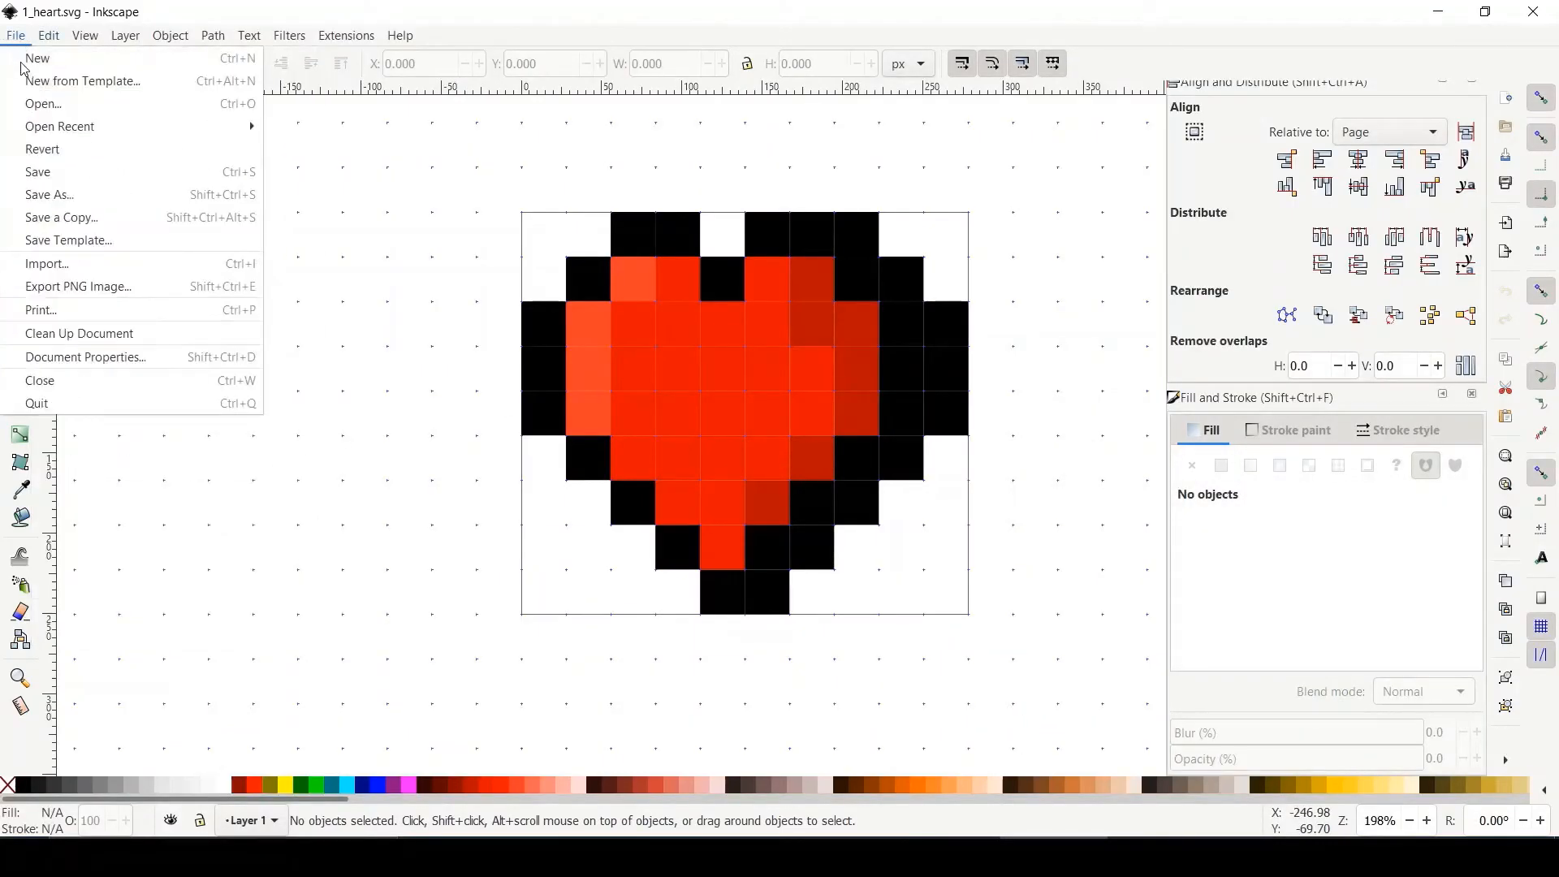
{"action": "left_click", "coordinate": [33, 62]}
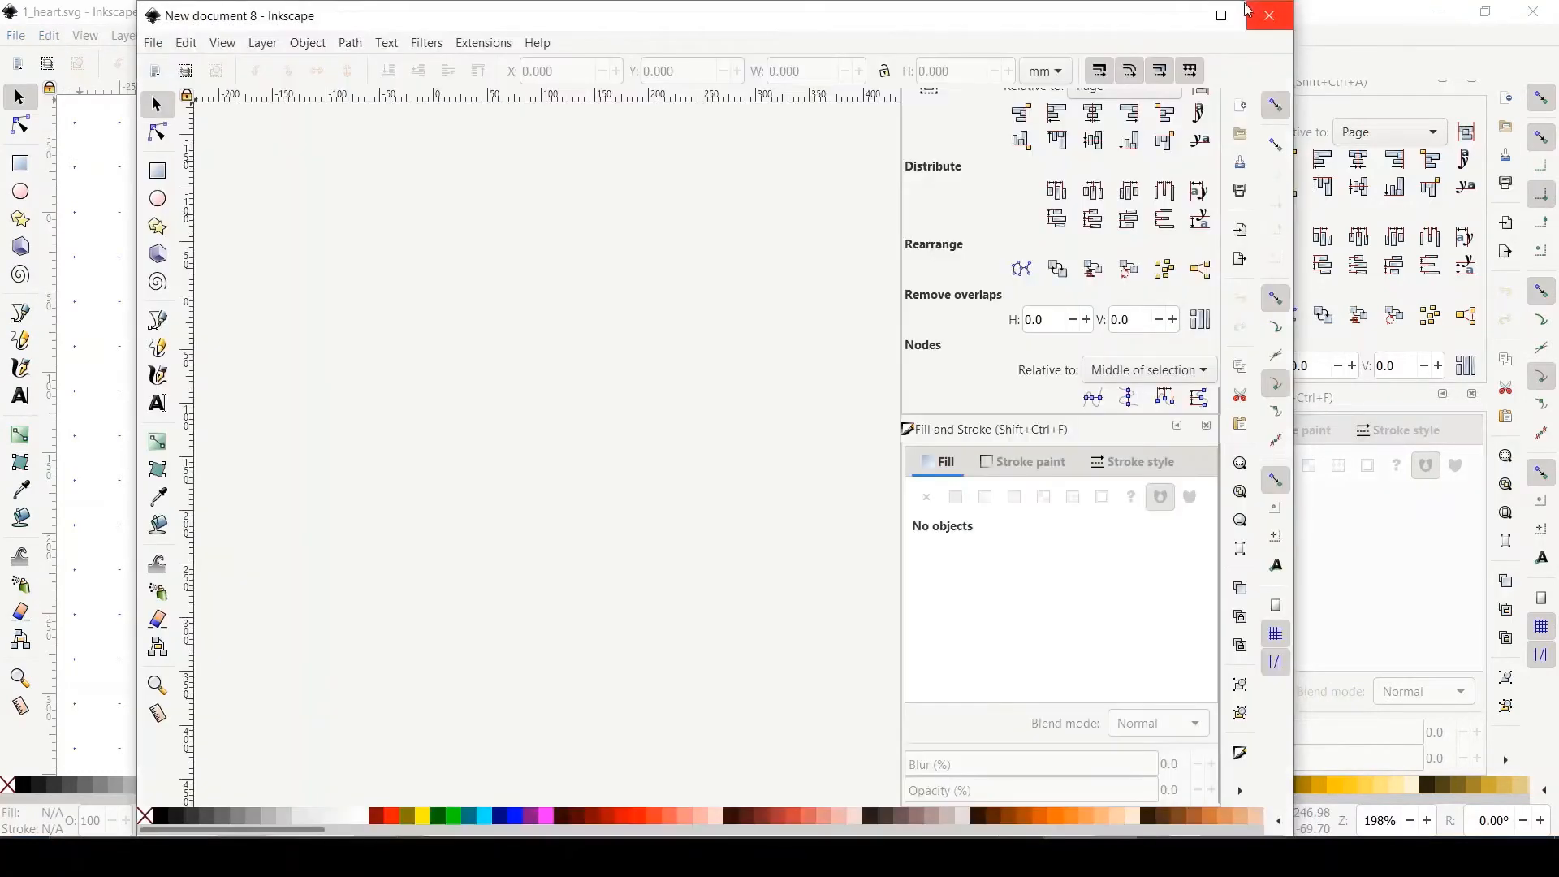
{"action": "left_click", "coordinate": [1221, 18]}
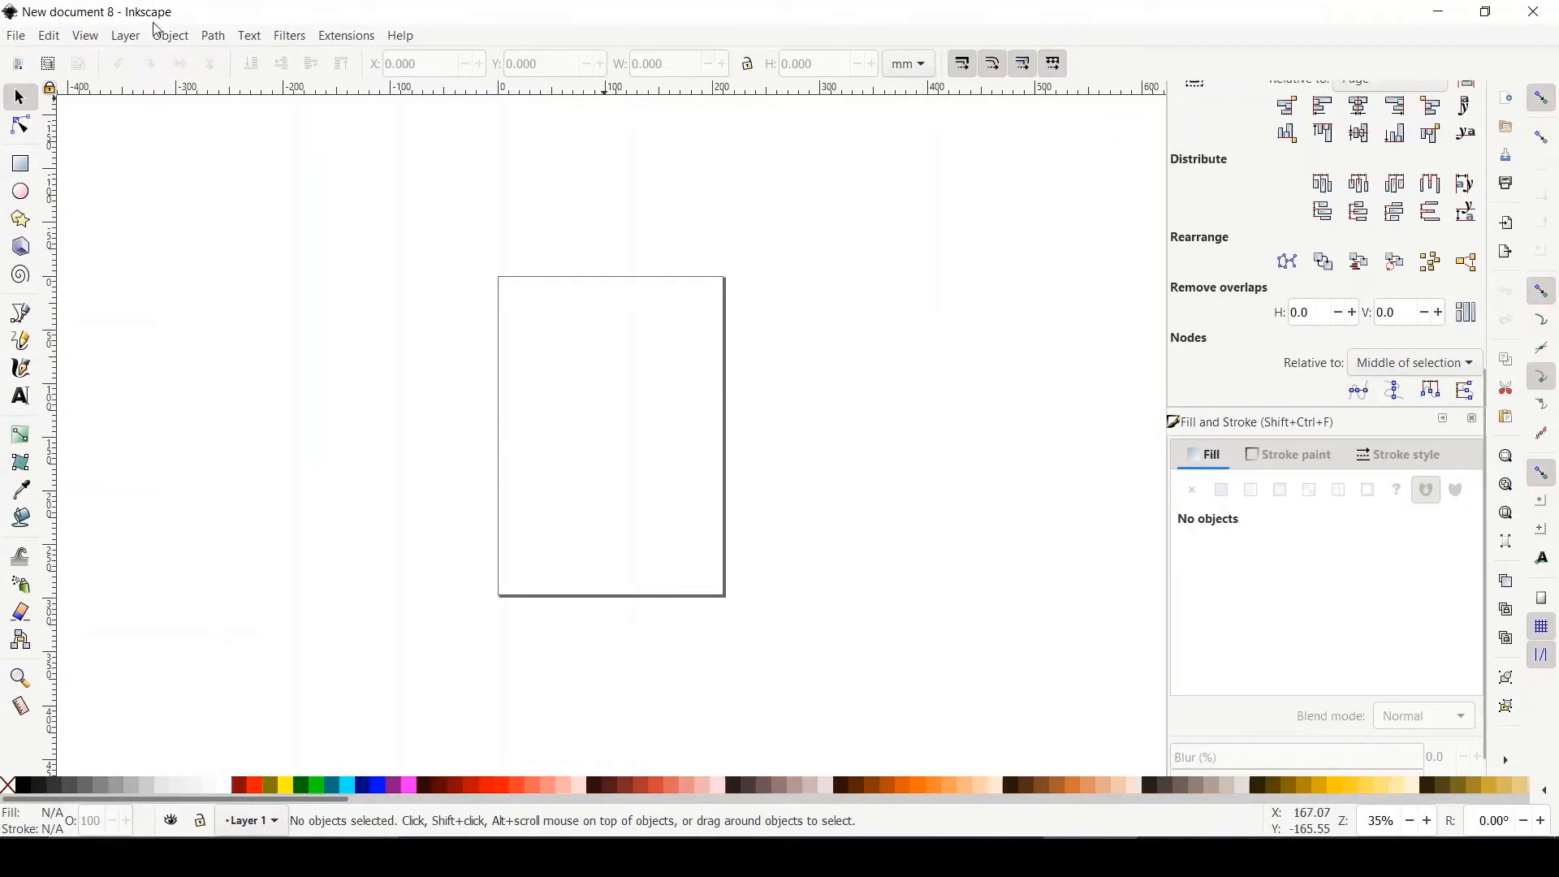
Set the document's custom page size to 225 px wide and 225 px high in the document properties.
{"action": "left_click", "coordinate": [14, 38]}
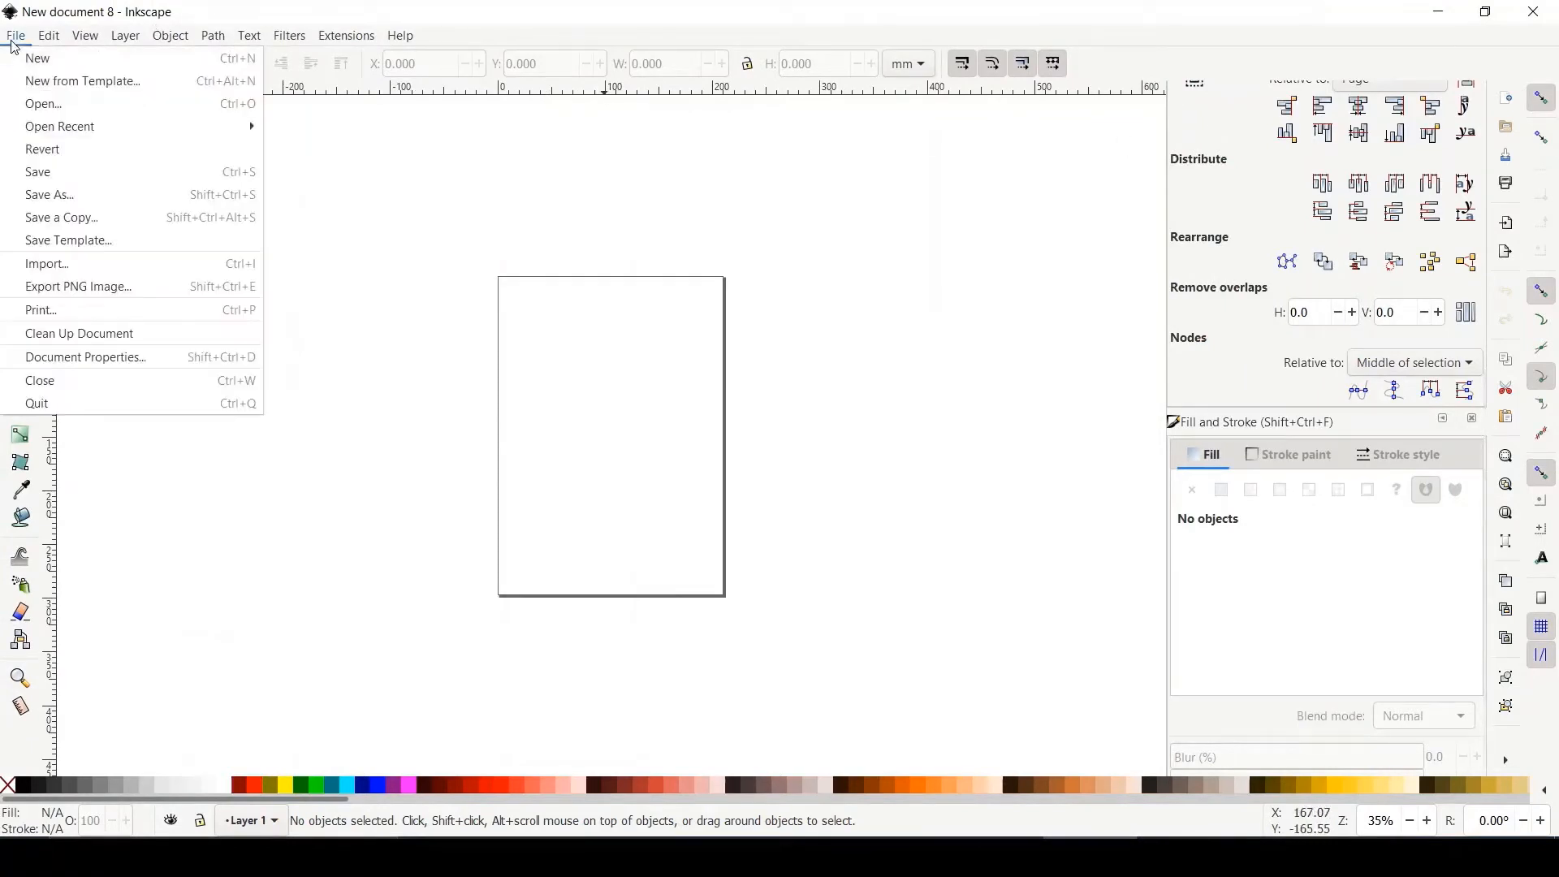
{"action": "left_click", "coordinate": [238, 363]}
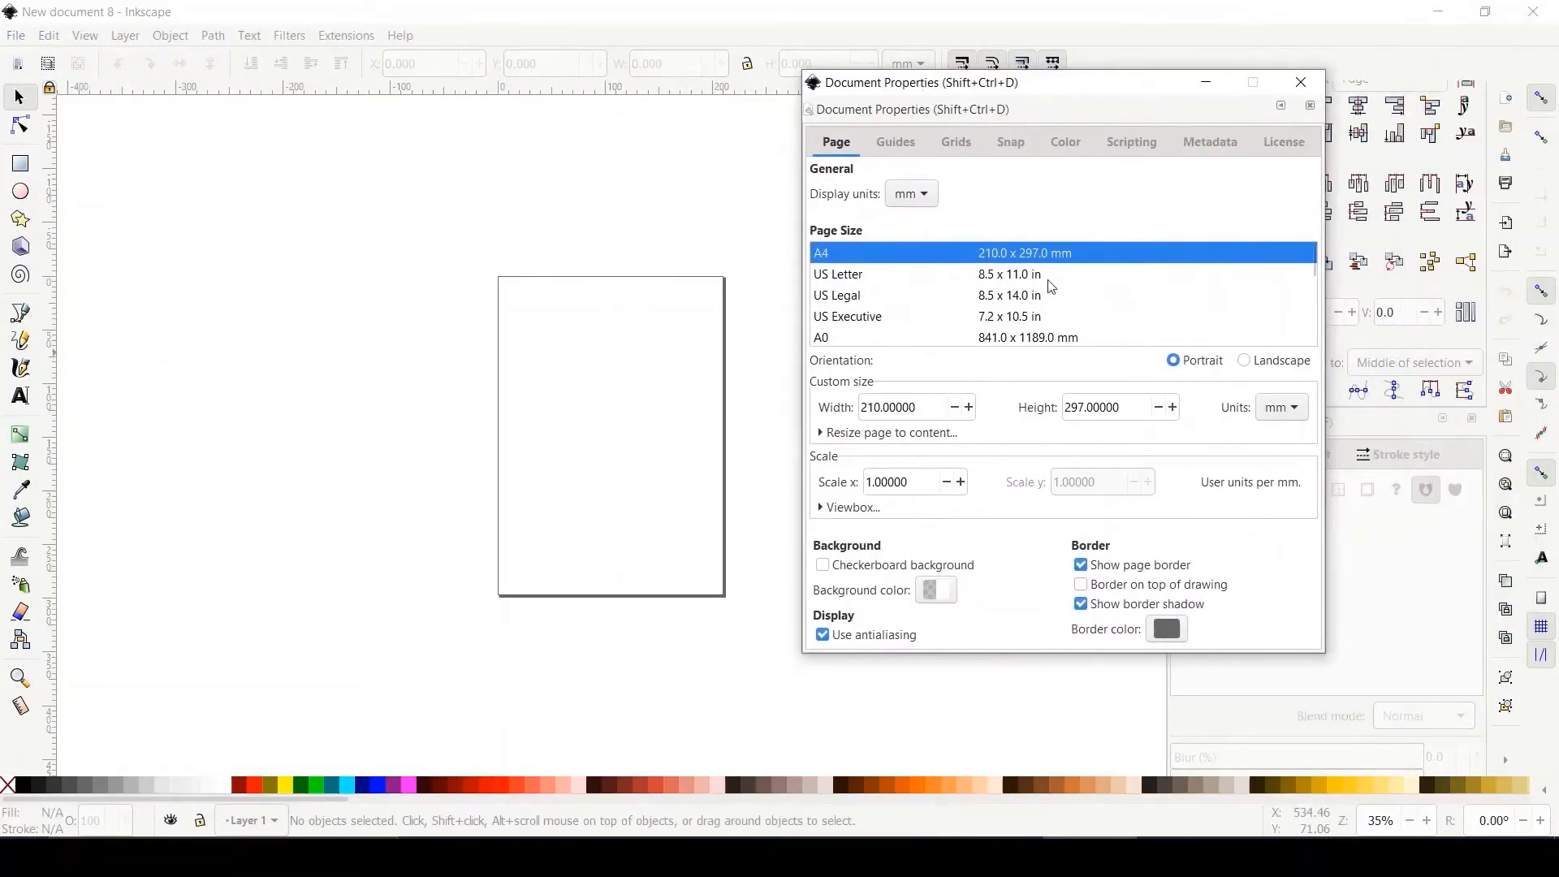
{"action": "left_click", "coordinate": [1301, 410]}
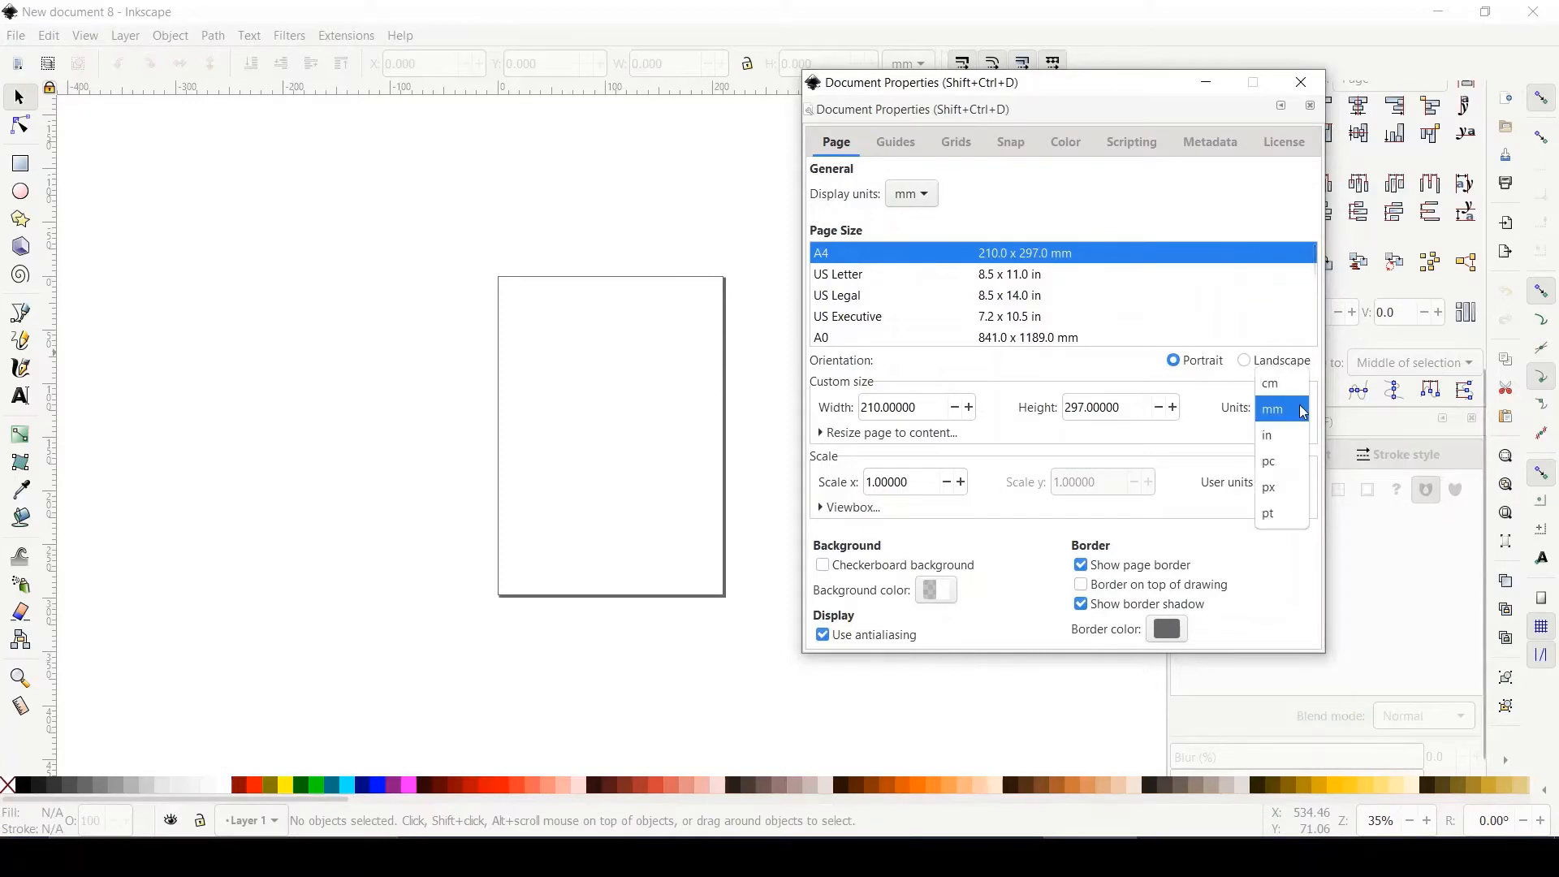
{"action": "left_click", "coordinate": [1302, 488]}
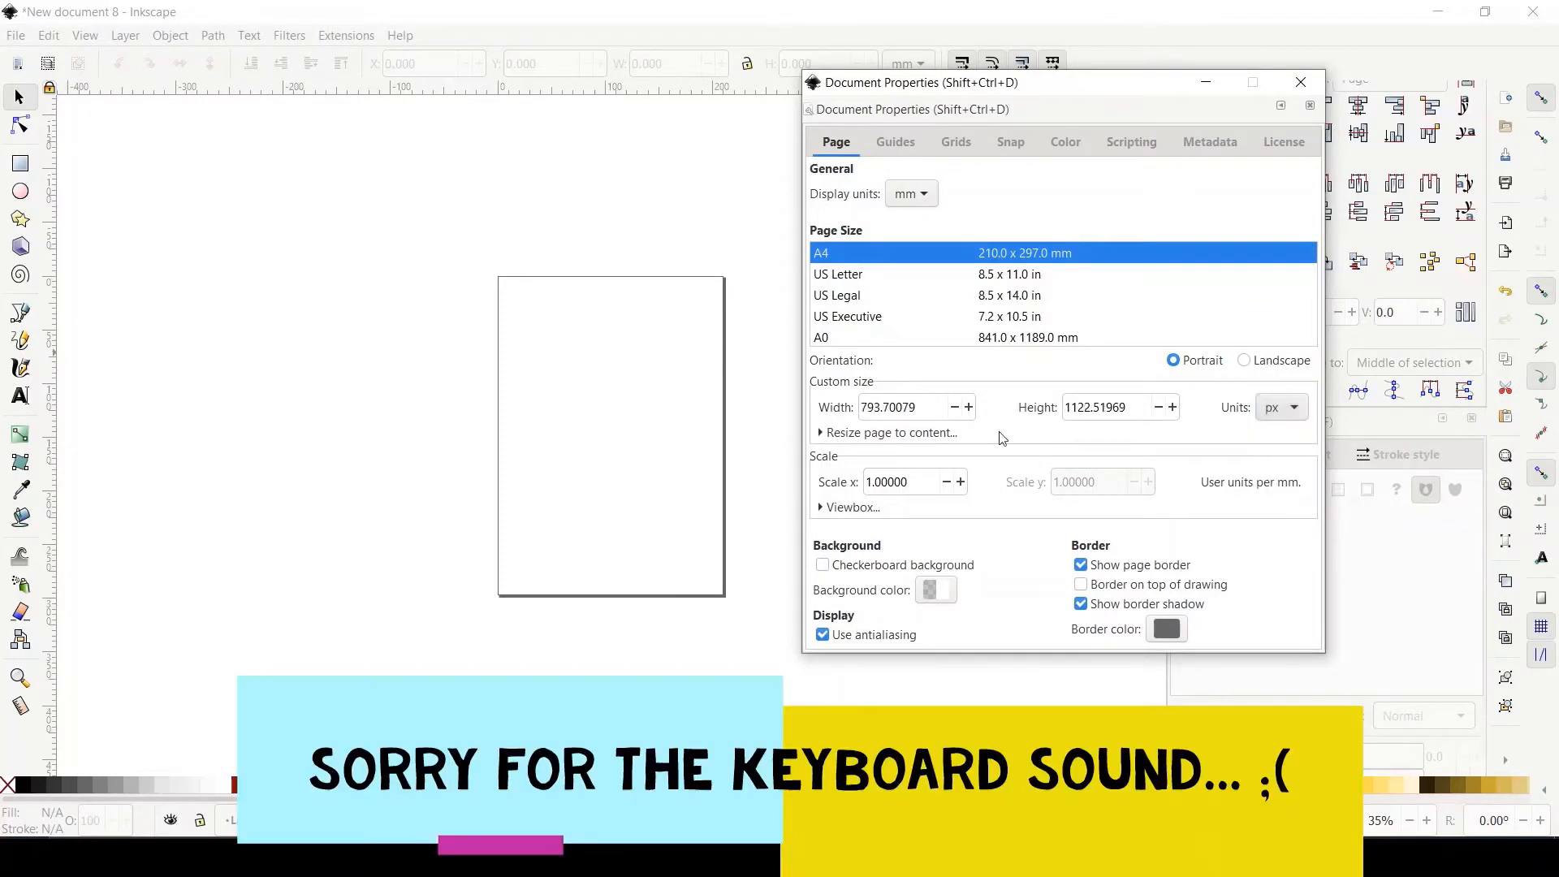
{"action": "left_click", "coordinate": [926, 406]}
{"action": "double_click", "coordinate": [926, 406]}
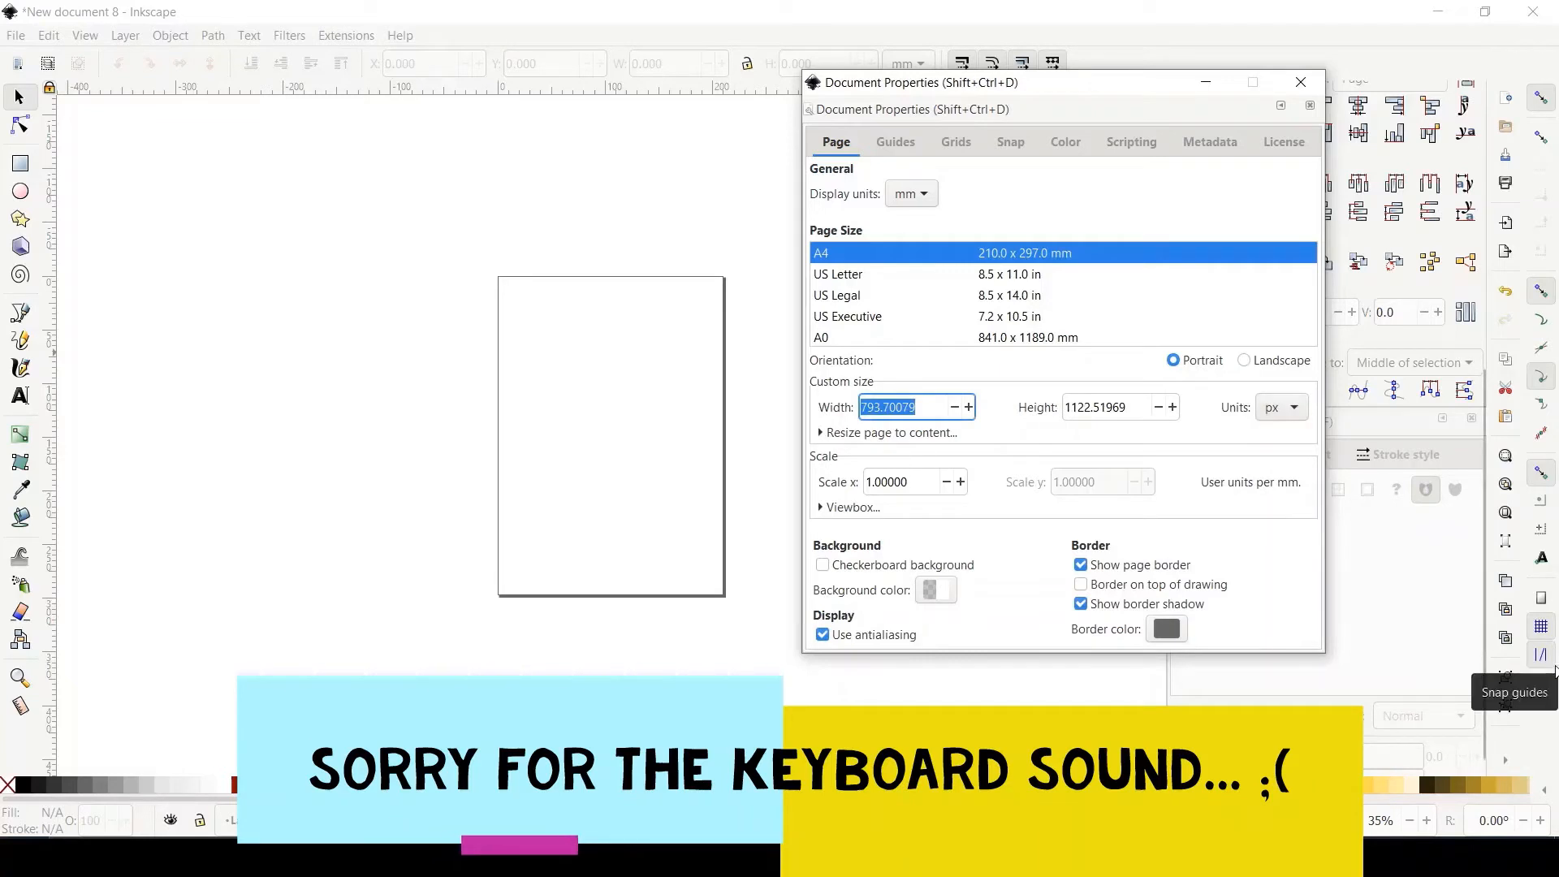
{"action": "type", "text": "225"}
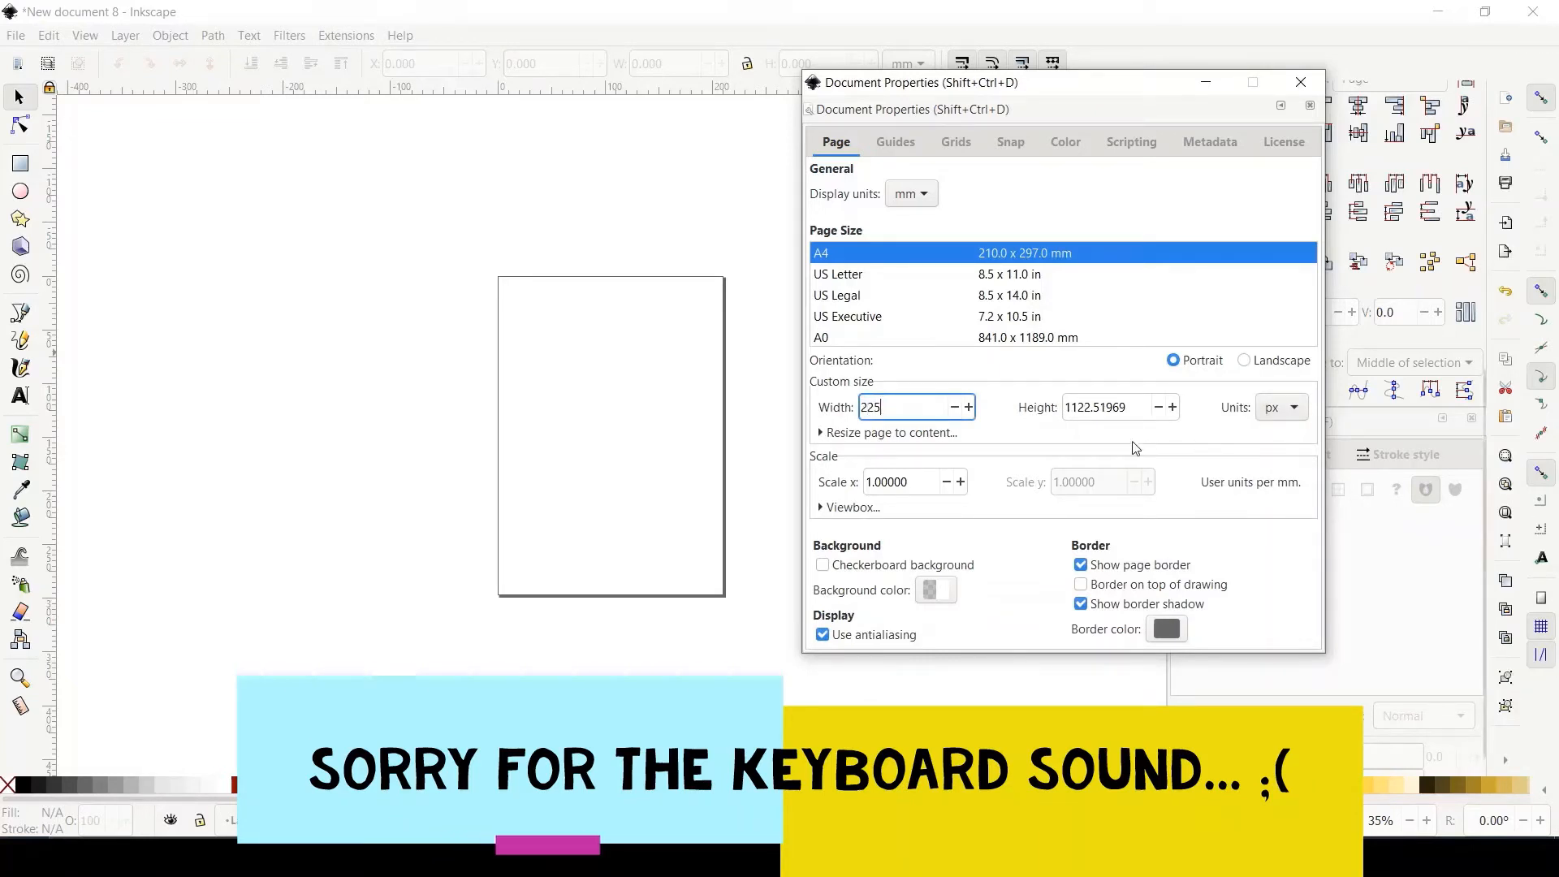
{"action": "key", "text": "Return"}
{"action": "key", "text": "Tab"}
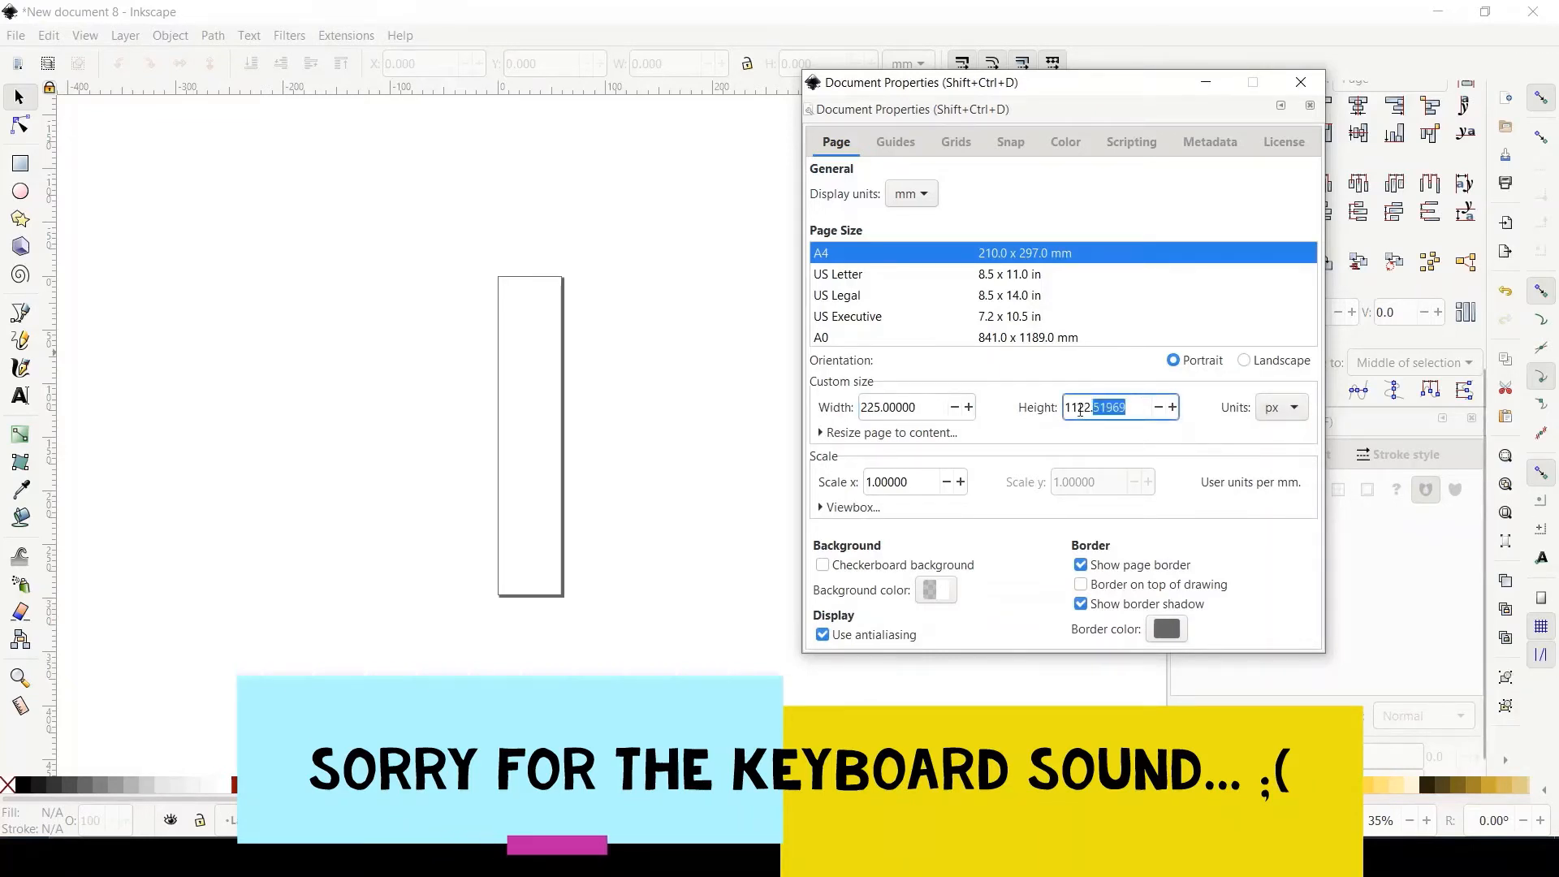
{"action": "type", "text": "225"}
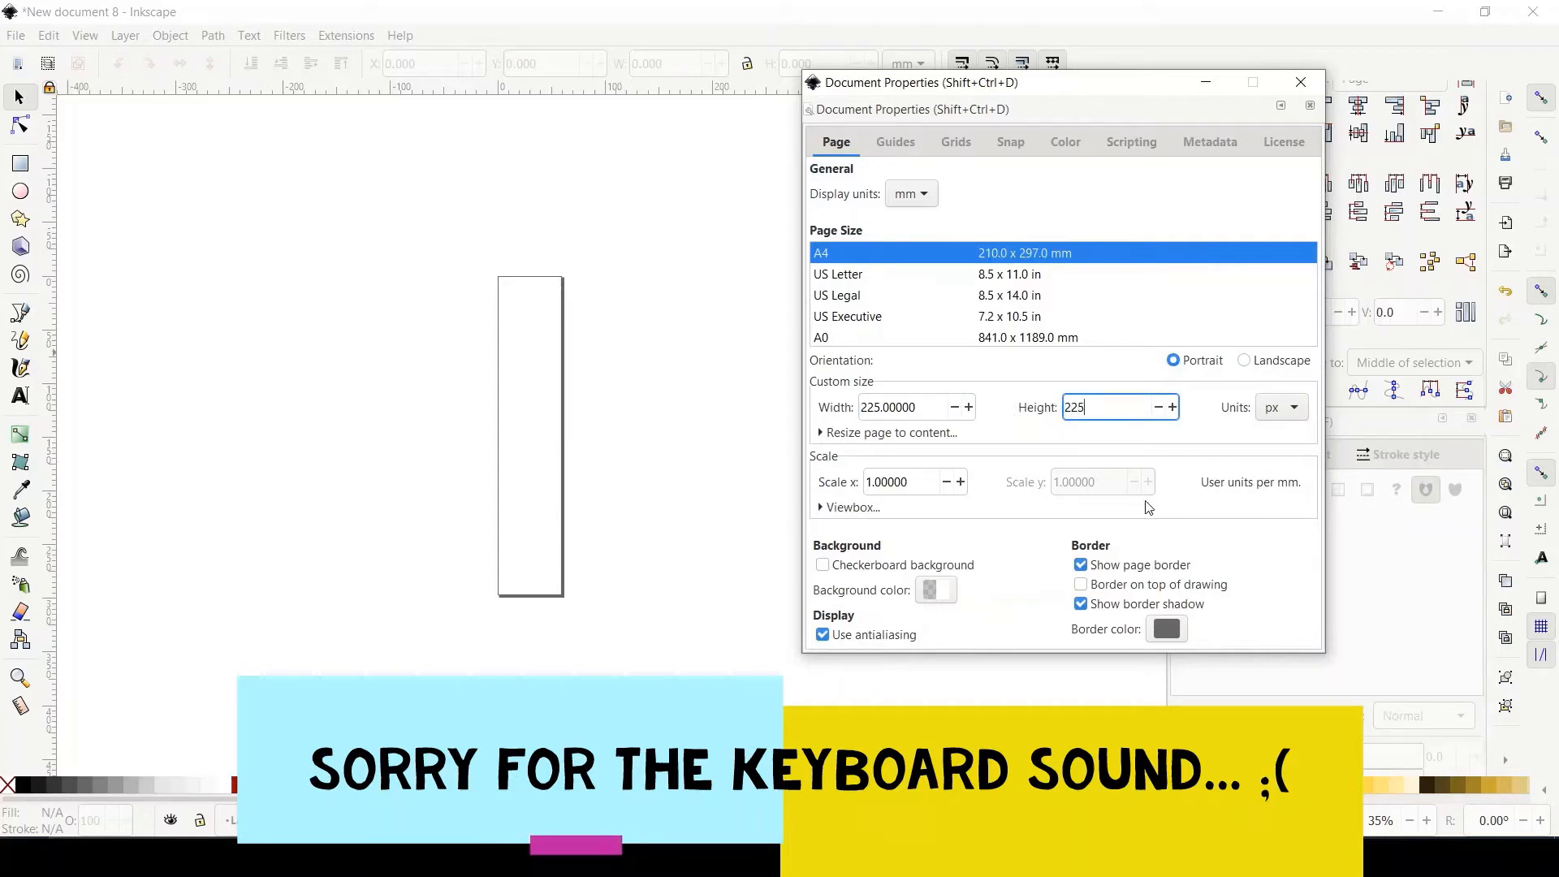
{"action": "key", "text": "Return"}
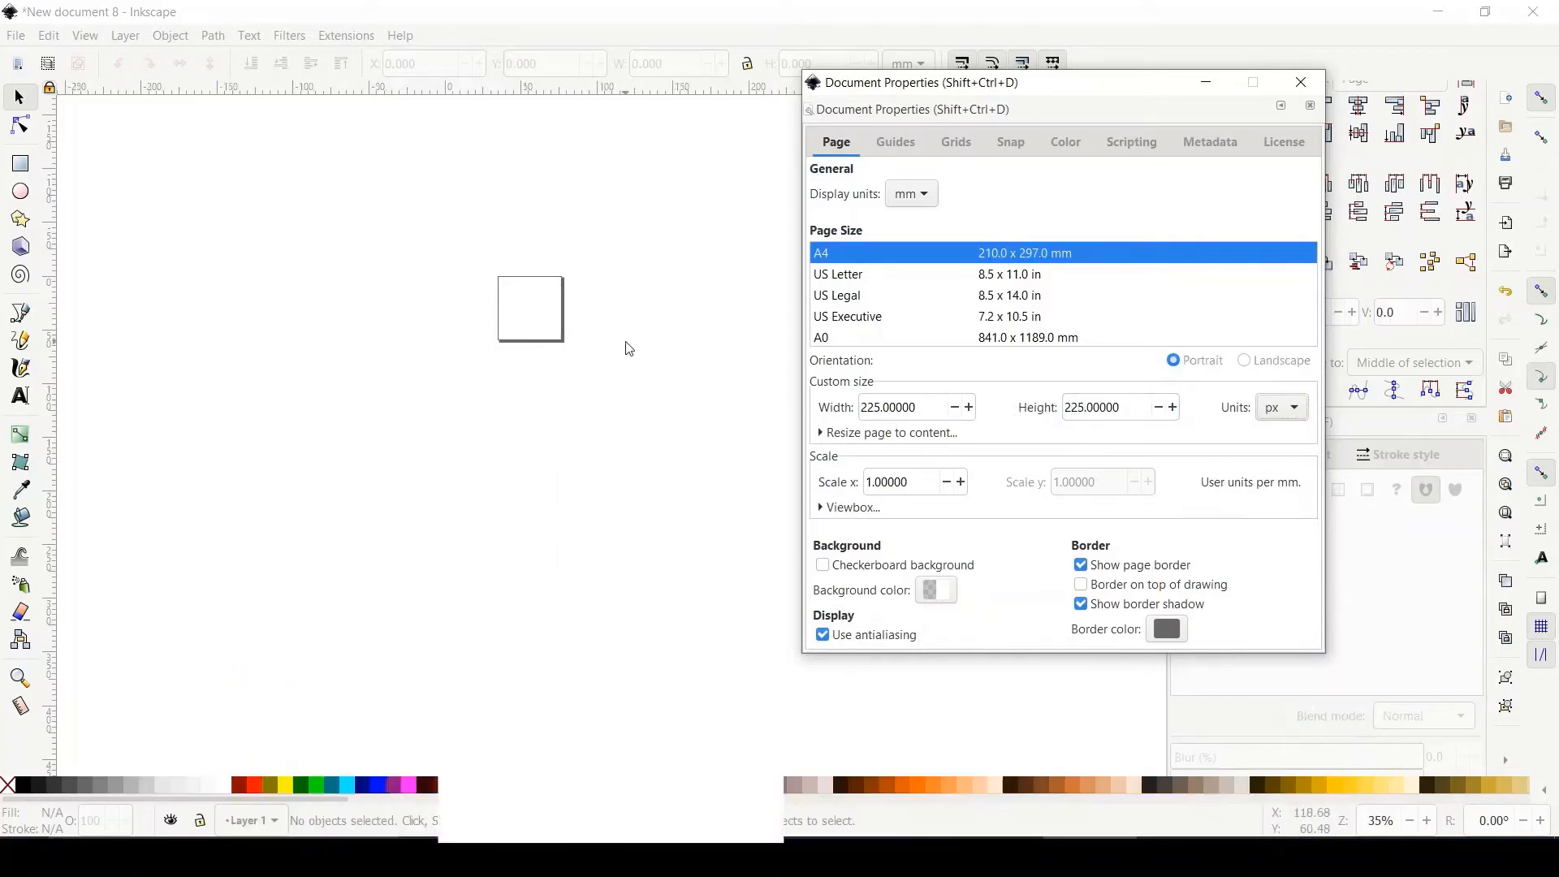
Turn off the page border shadow in the document properties.
{"action": "scroll", "coordinate": [629, 345], "scroll_direction": "up", "scroll_amount": 2}
{"action": "scroll", "coordinate": [454, 292], "scroll_direction": "up", "scroll_amount": 3}
{"action": "scroll", "coordinate": [370, 236], "scroll_direction": "up", "scroll_amount": 2}
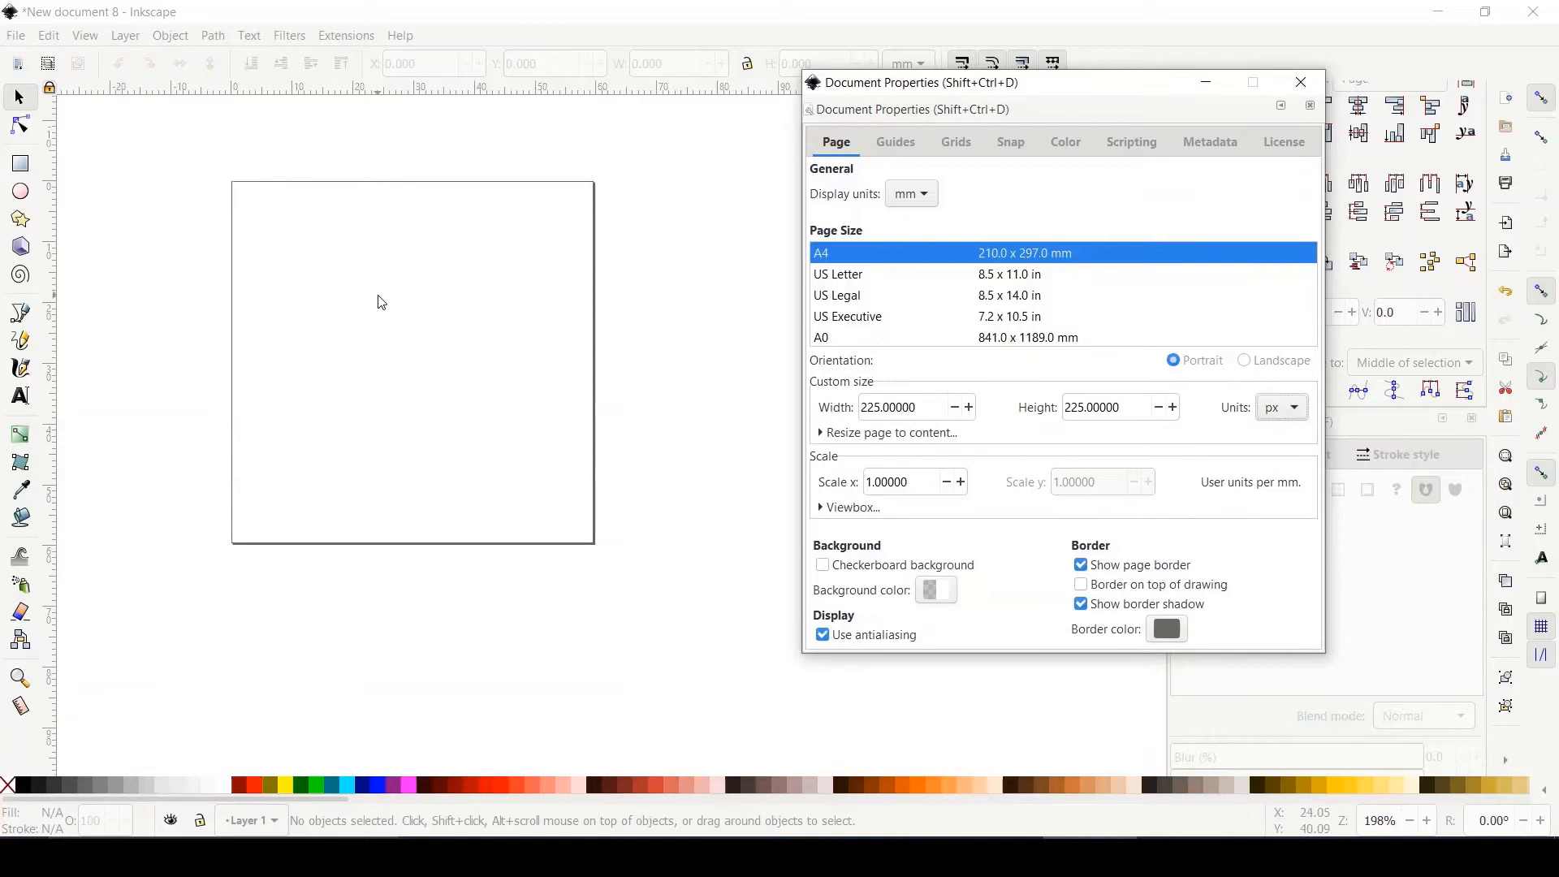
{"action": "left_click", "coordinate": [1083, 606]}
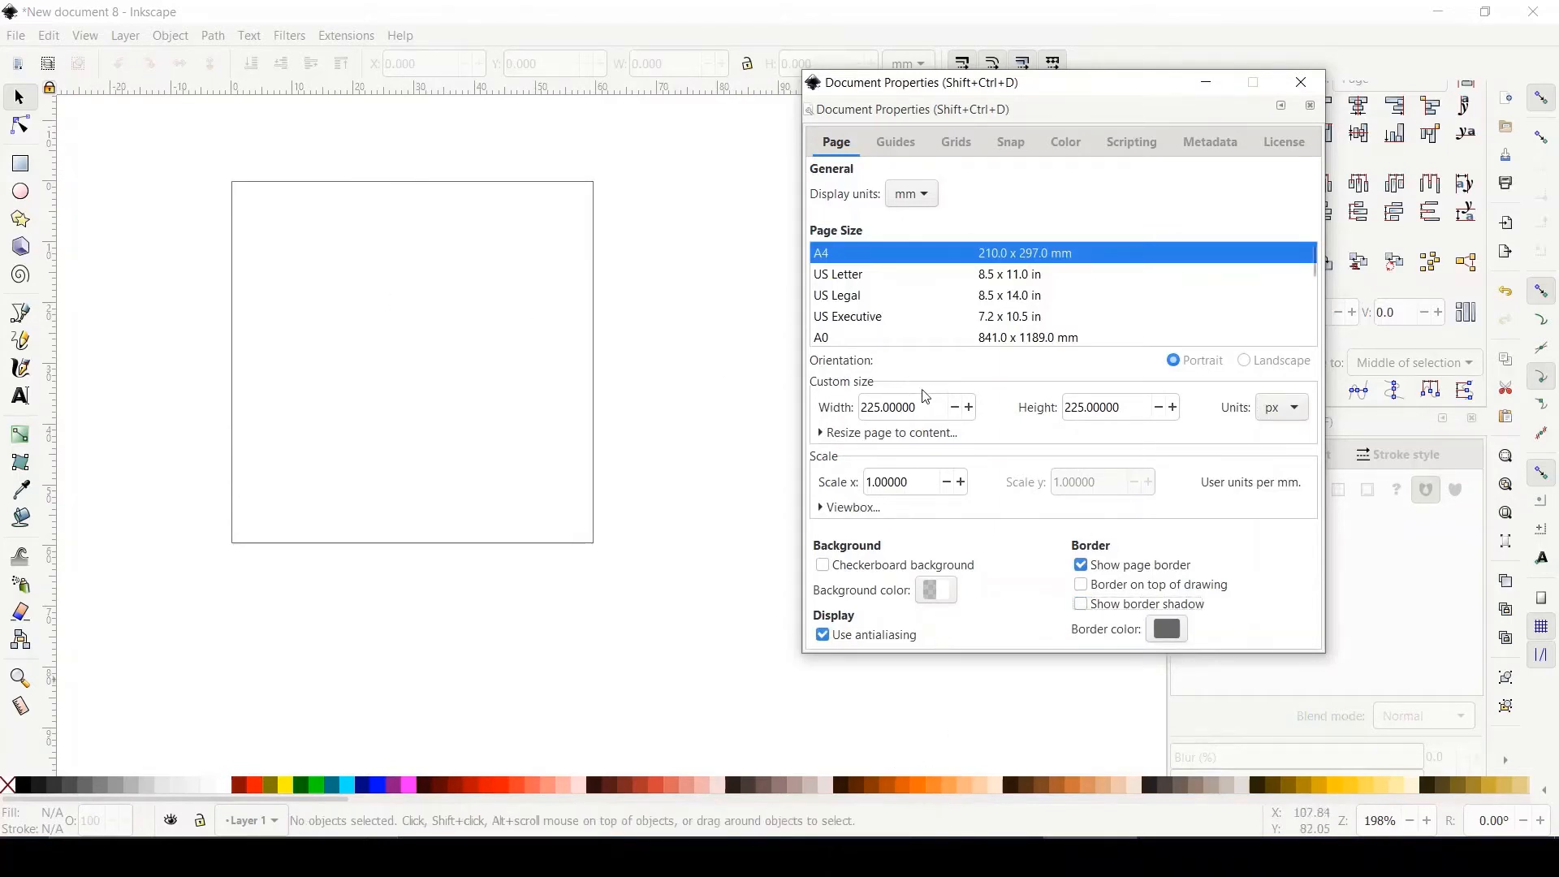
Add a rectangular grid to the document with 25 px spacing in both X and Y.
{"action": "left_click", "coordinate": [960, 151]}
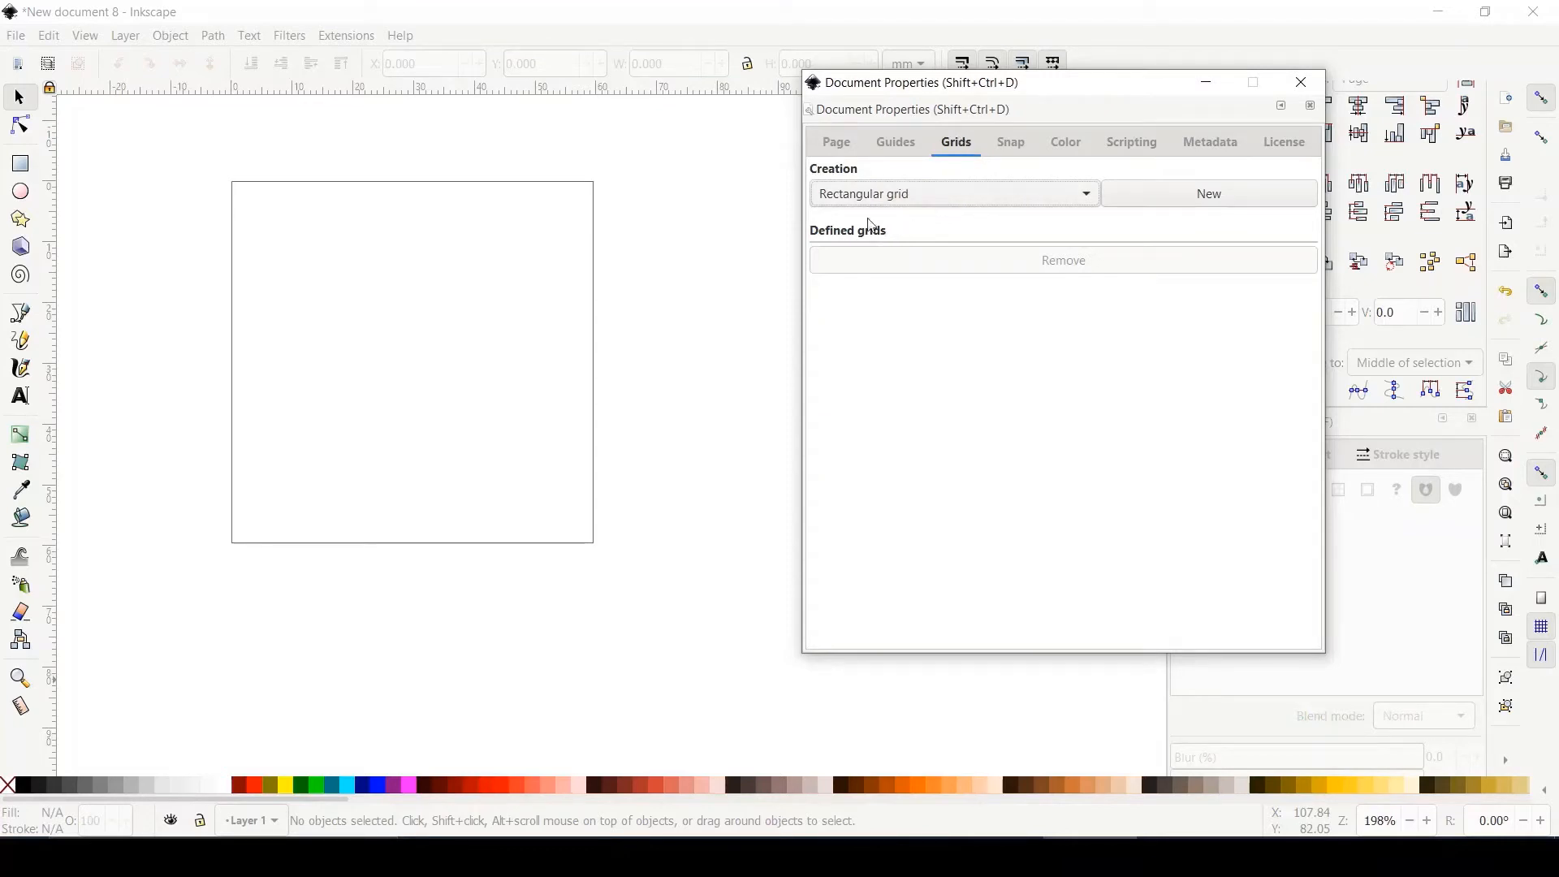
{"action": "left_click", "coordinate": [1188, 207]}
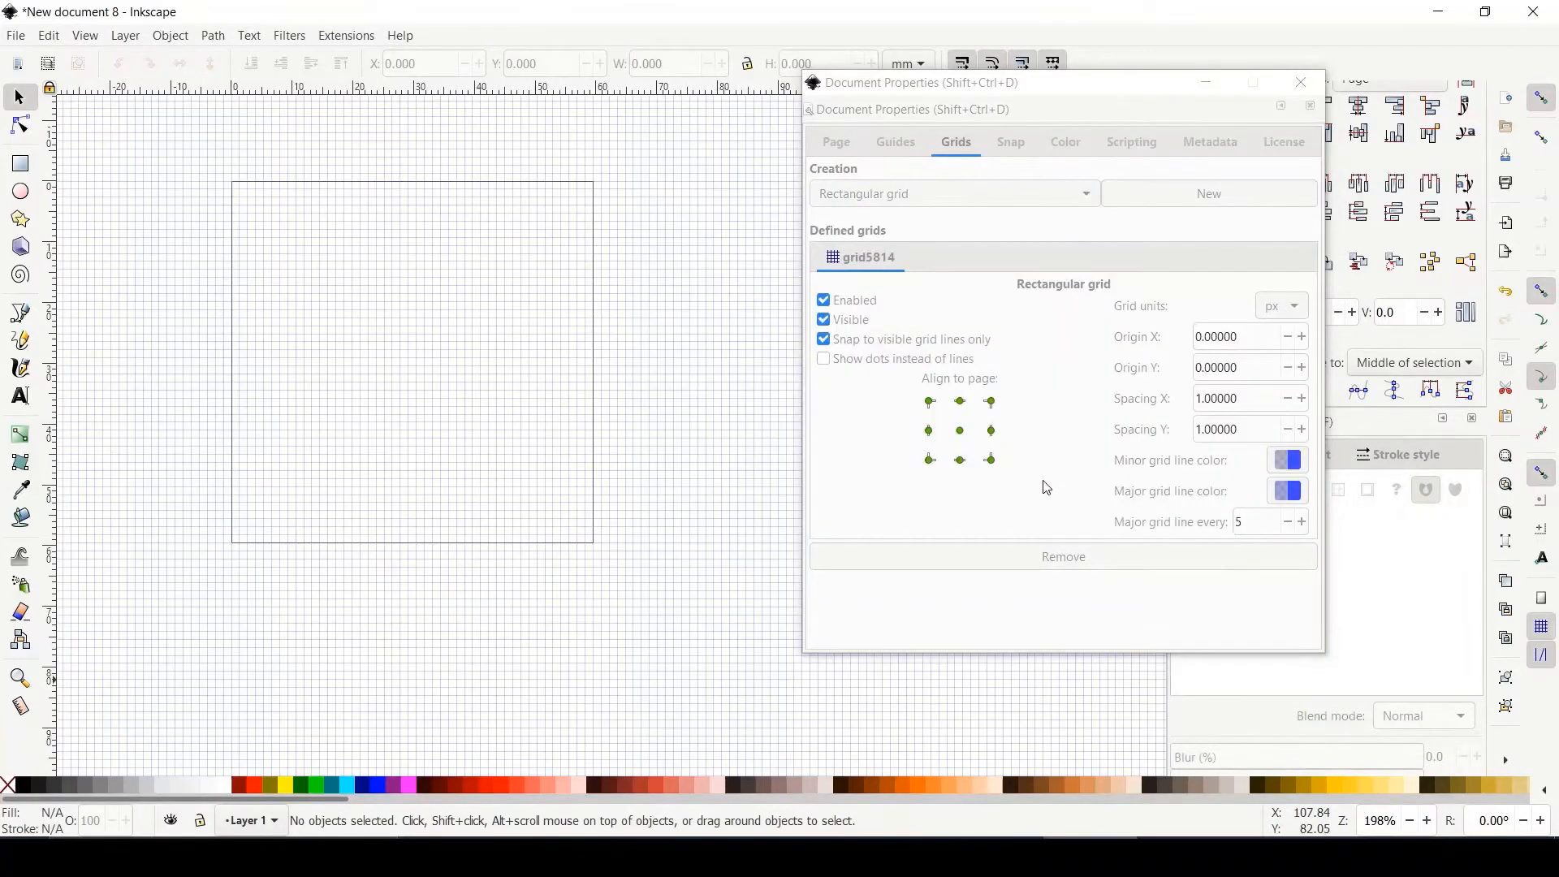
{"action": "left_click", "coordinate": [1250, 399]}
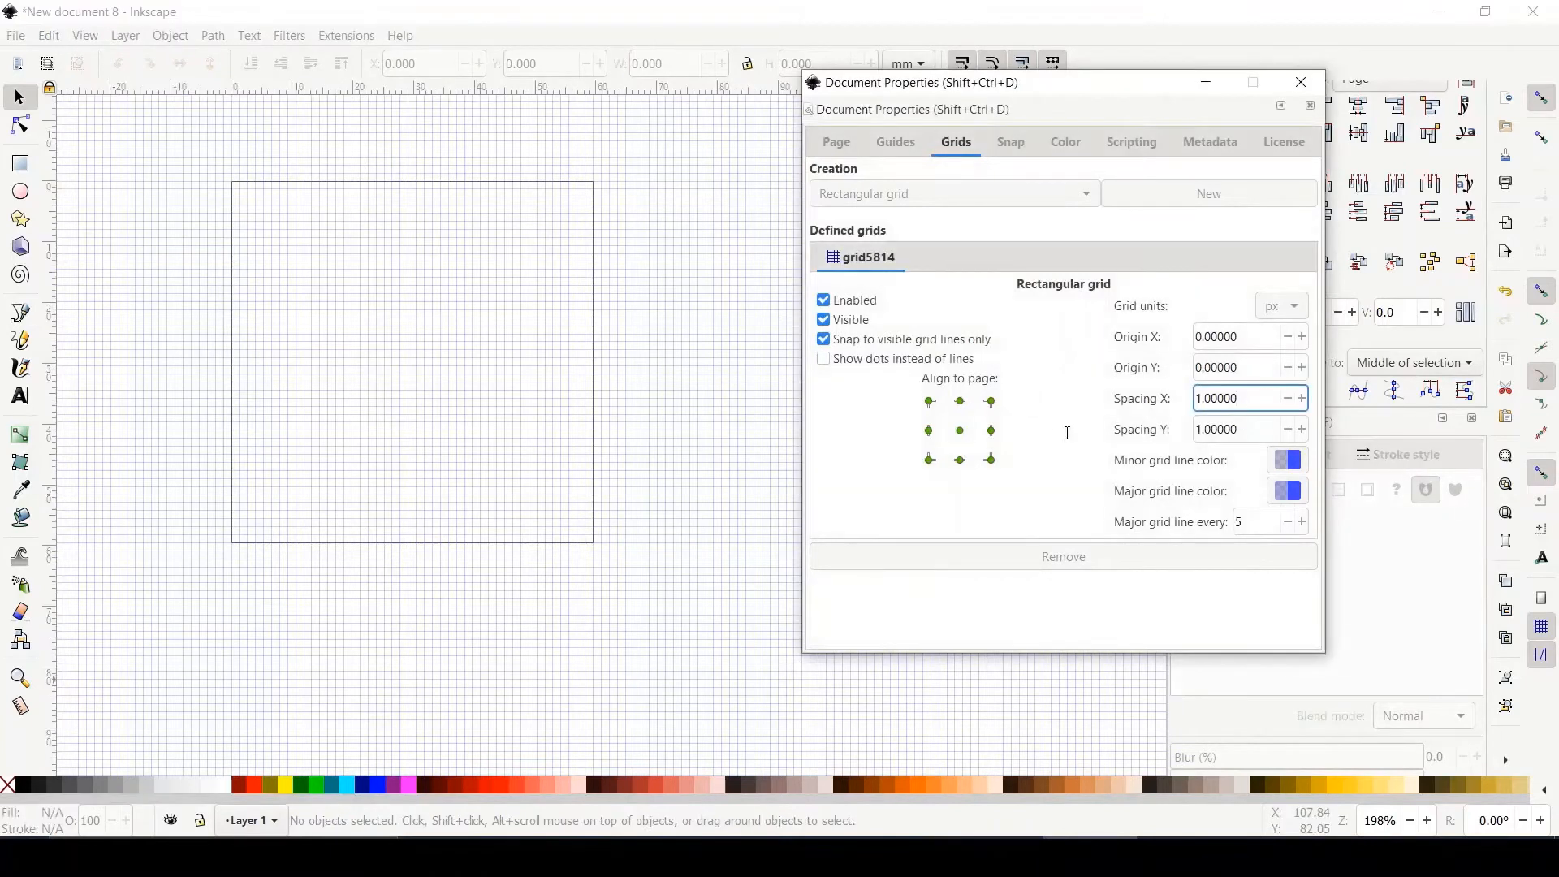
{"action": "type", "text": "2"}
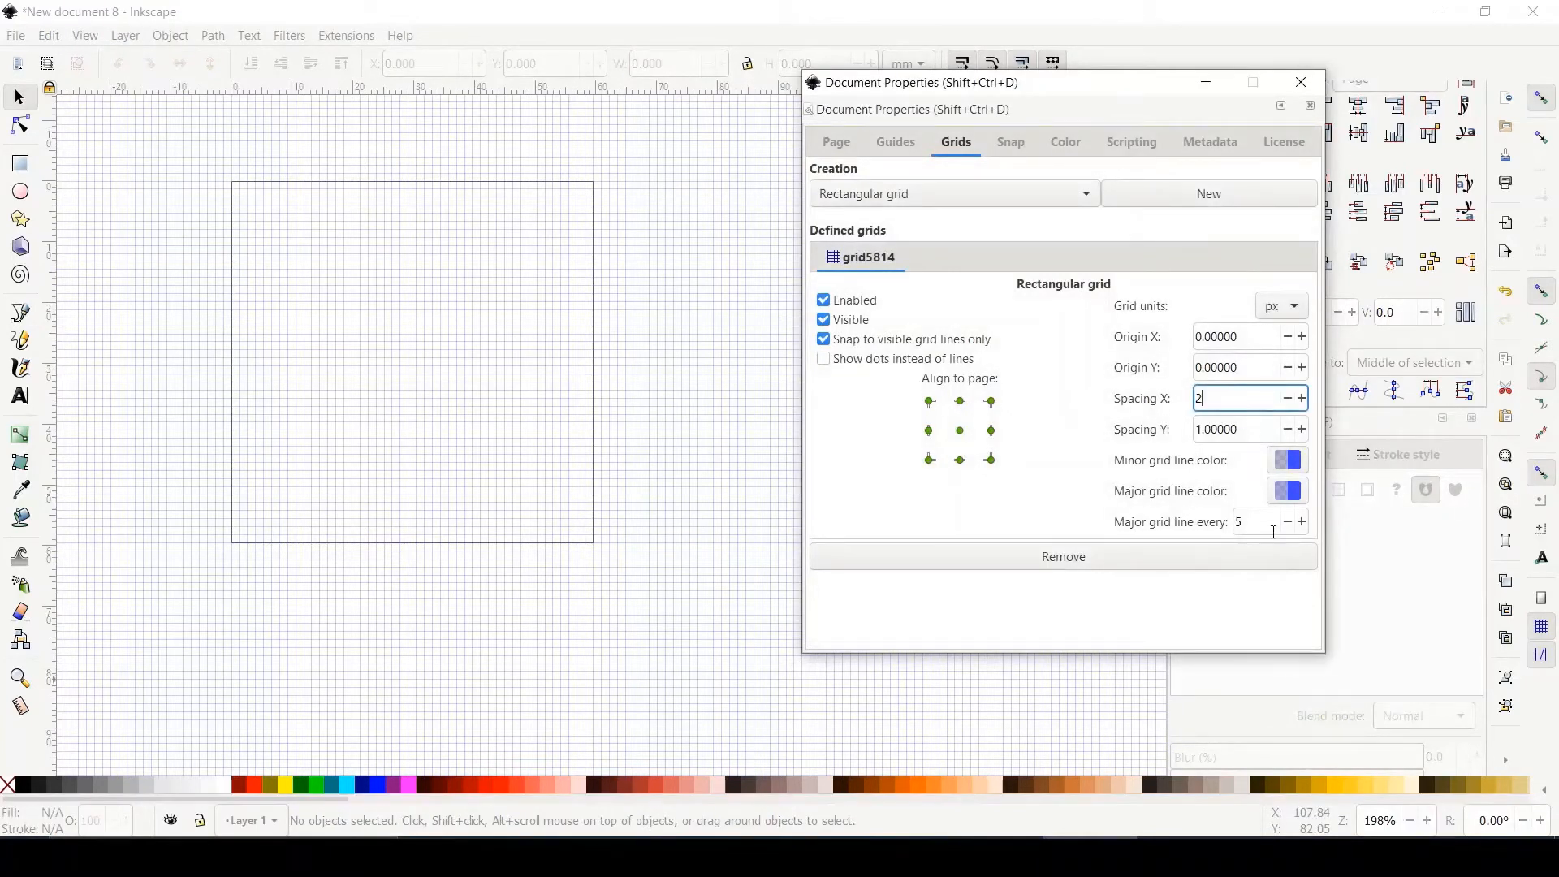
{"action": "type", "text": "5"}
{"action": "key", "text": "Tab"}
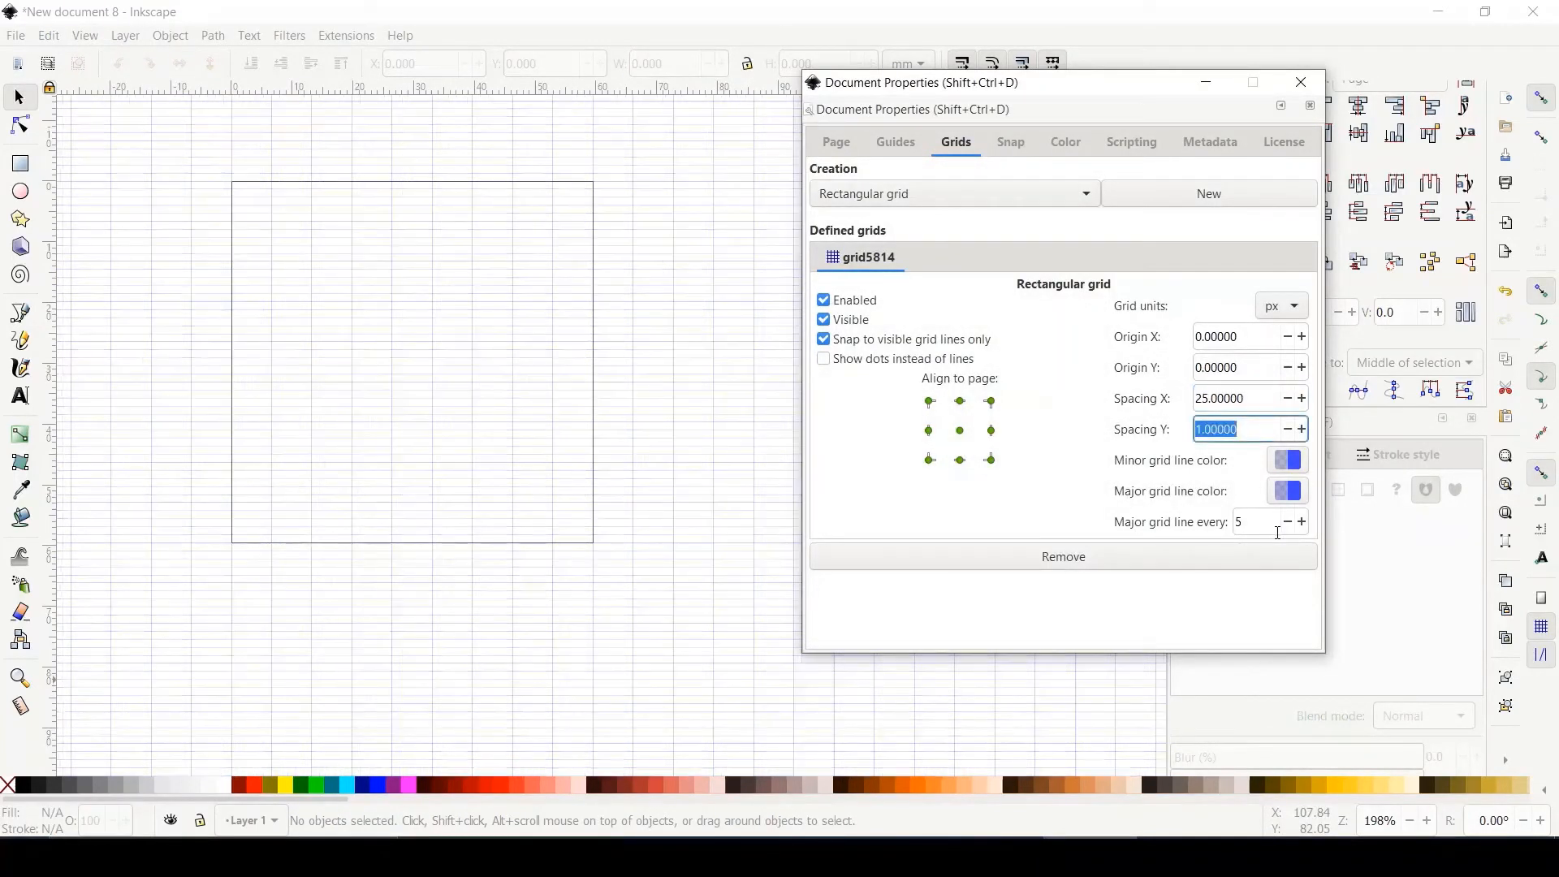
{"action": "type", "text": "25"}
{"action": "key", "text": "Tab"}
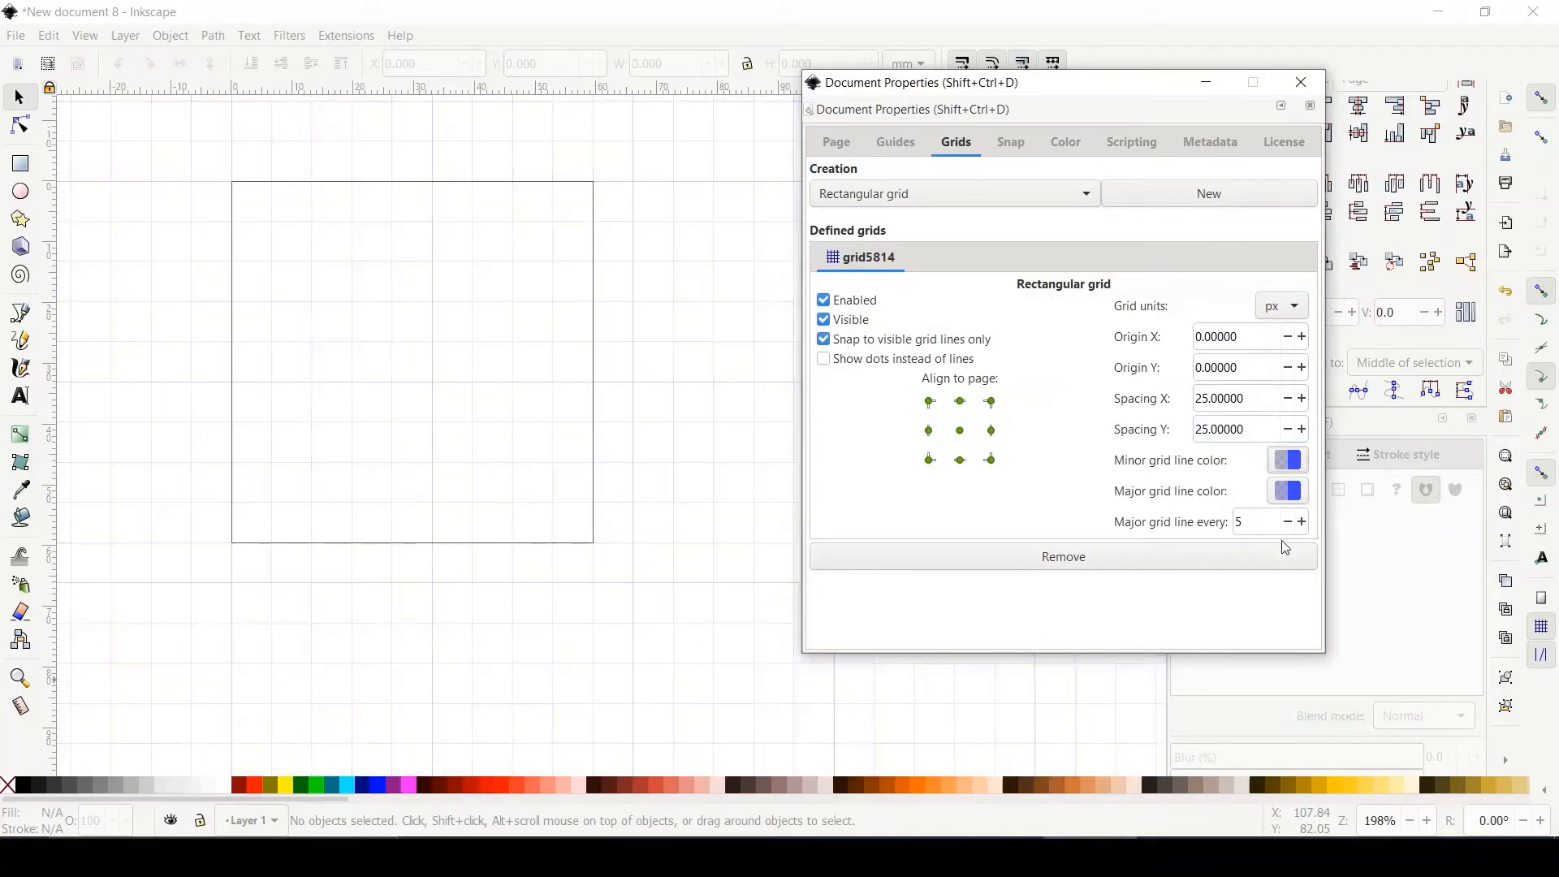
Set the major grid line interval to 1 and close the document properties.
{"action": "double_click", "coordinate": [1280, 530]}
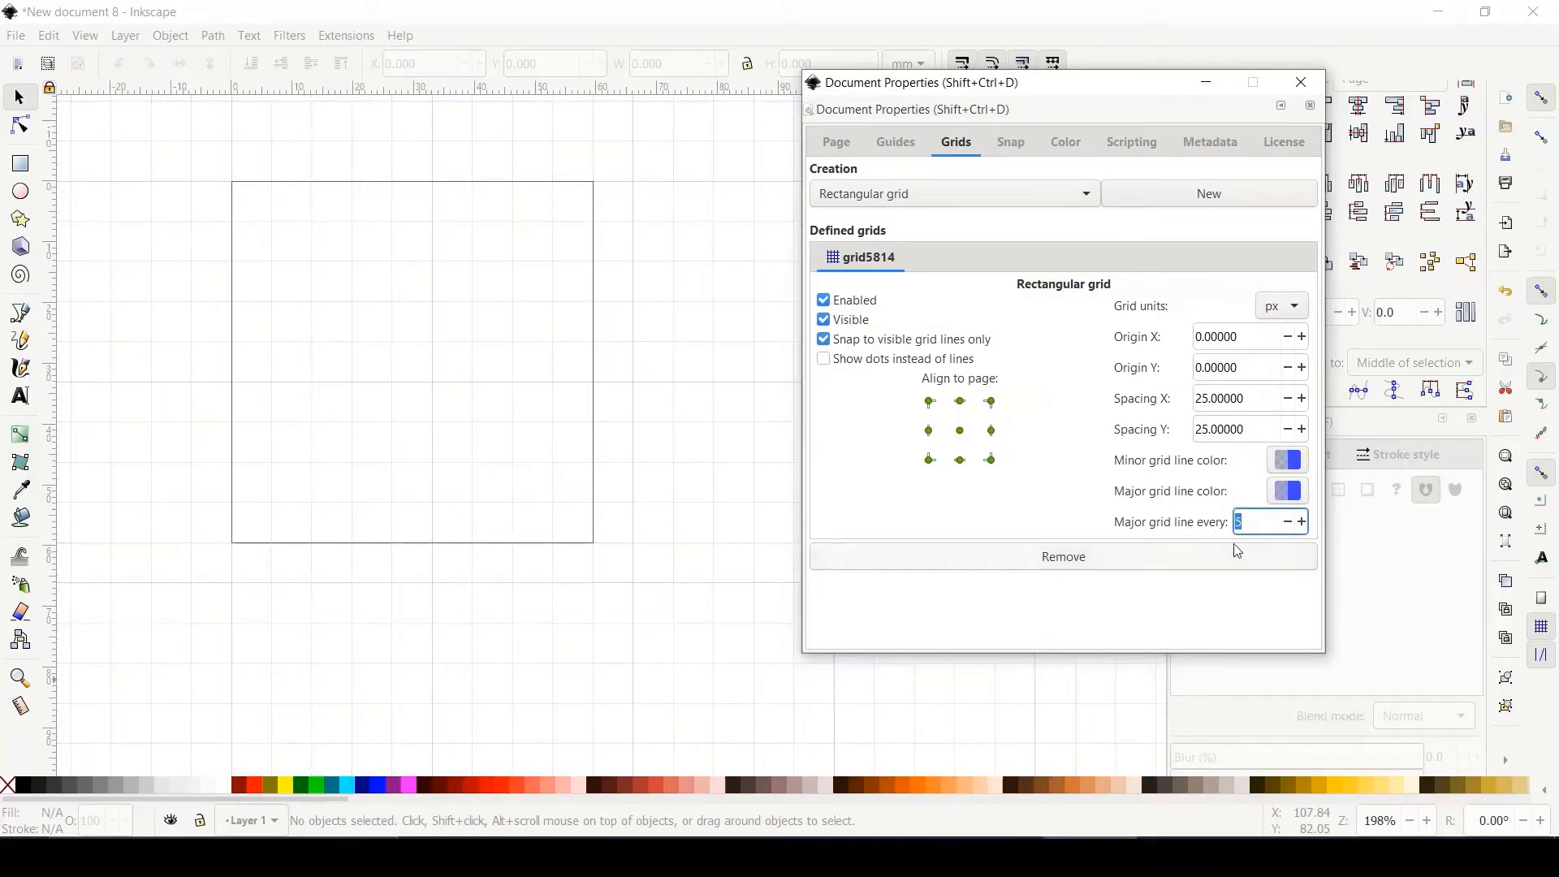
{"action": "type", "text": "1"}
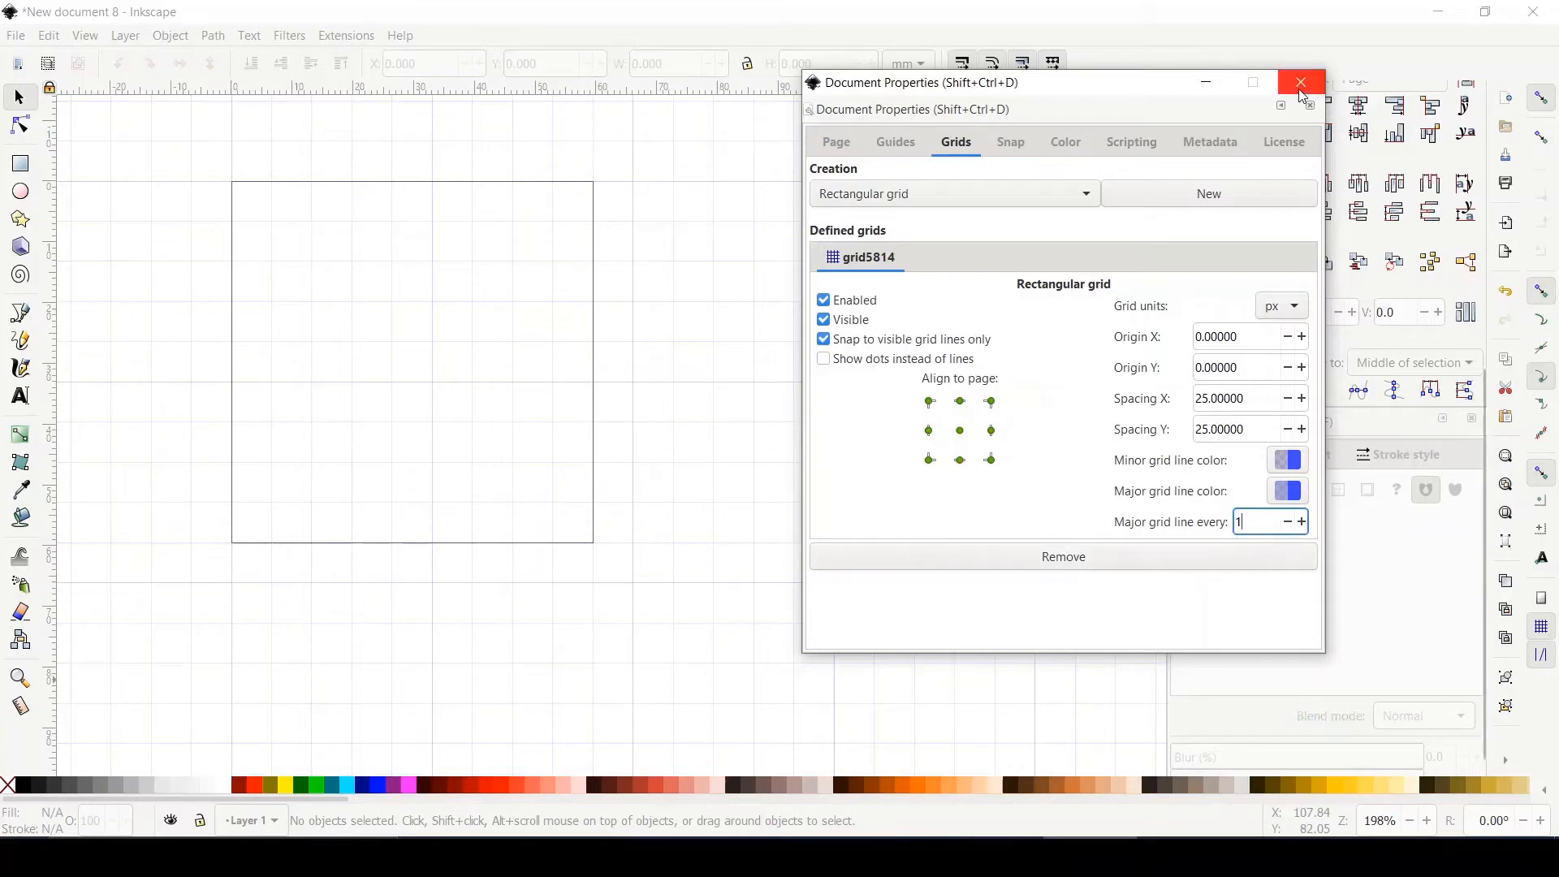
{"action": "left_click", "coordinate": [1301, 82]}
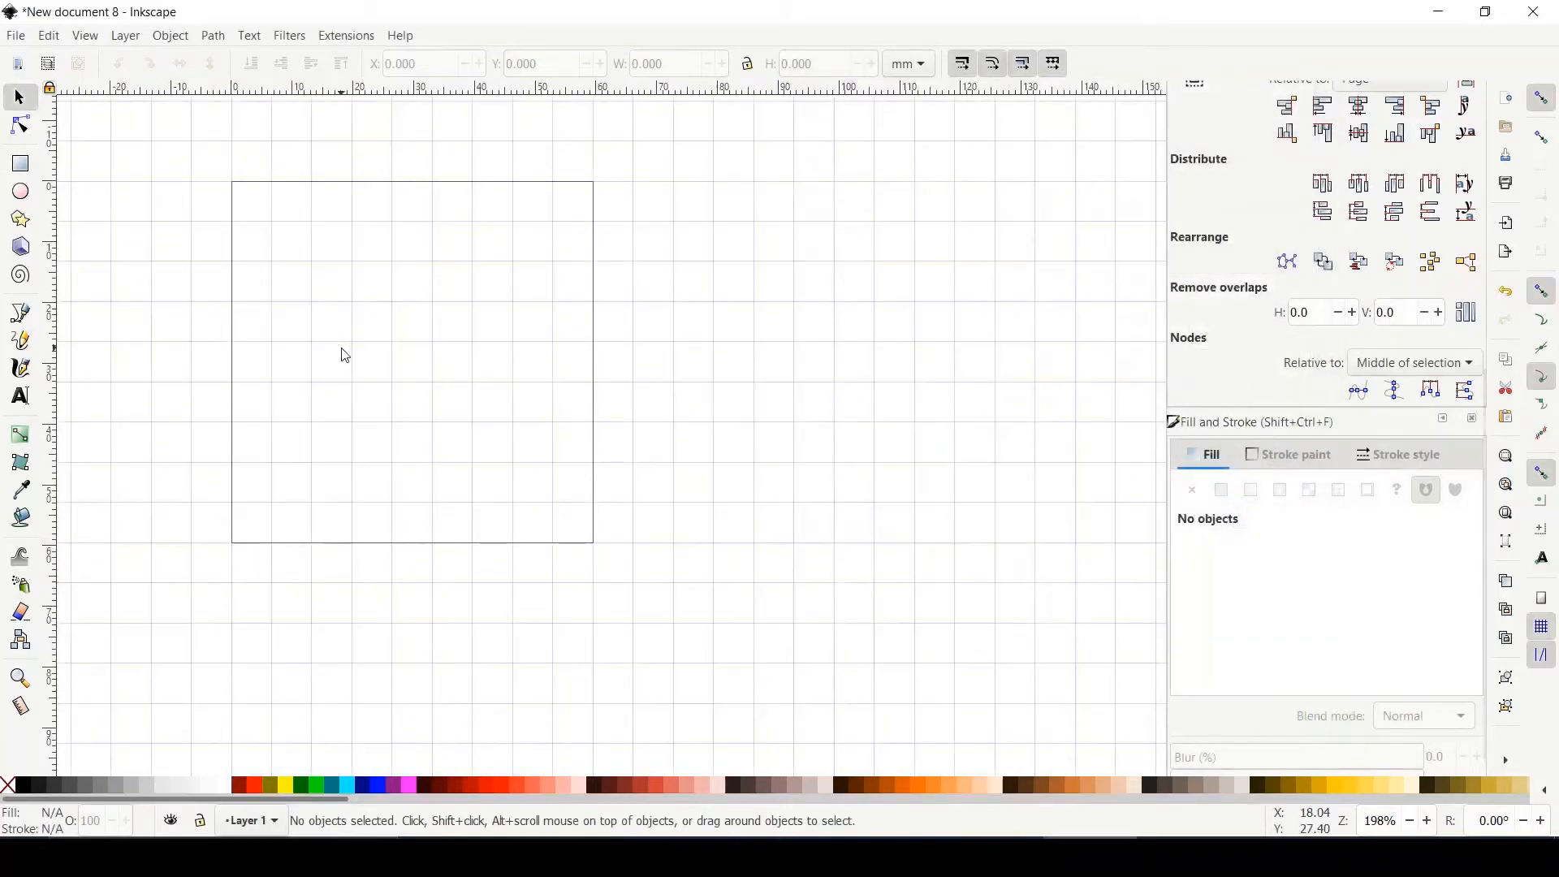
Draw a black square of about 6.6 mm filling the middle grid cell of the page's bottom row.
{"action": "left_click_drag", "start_coordinate": [341, 352], "coordinate": [647, 387]}
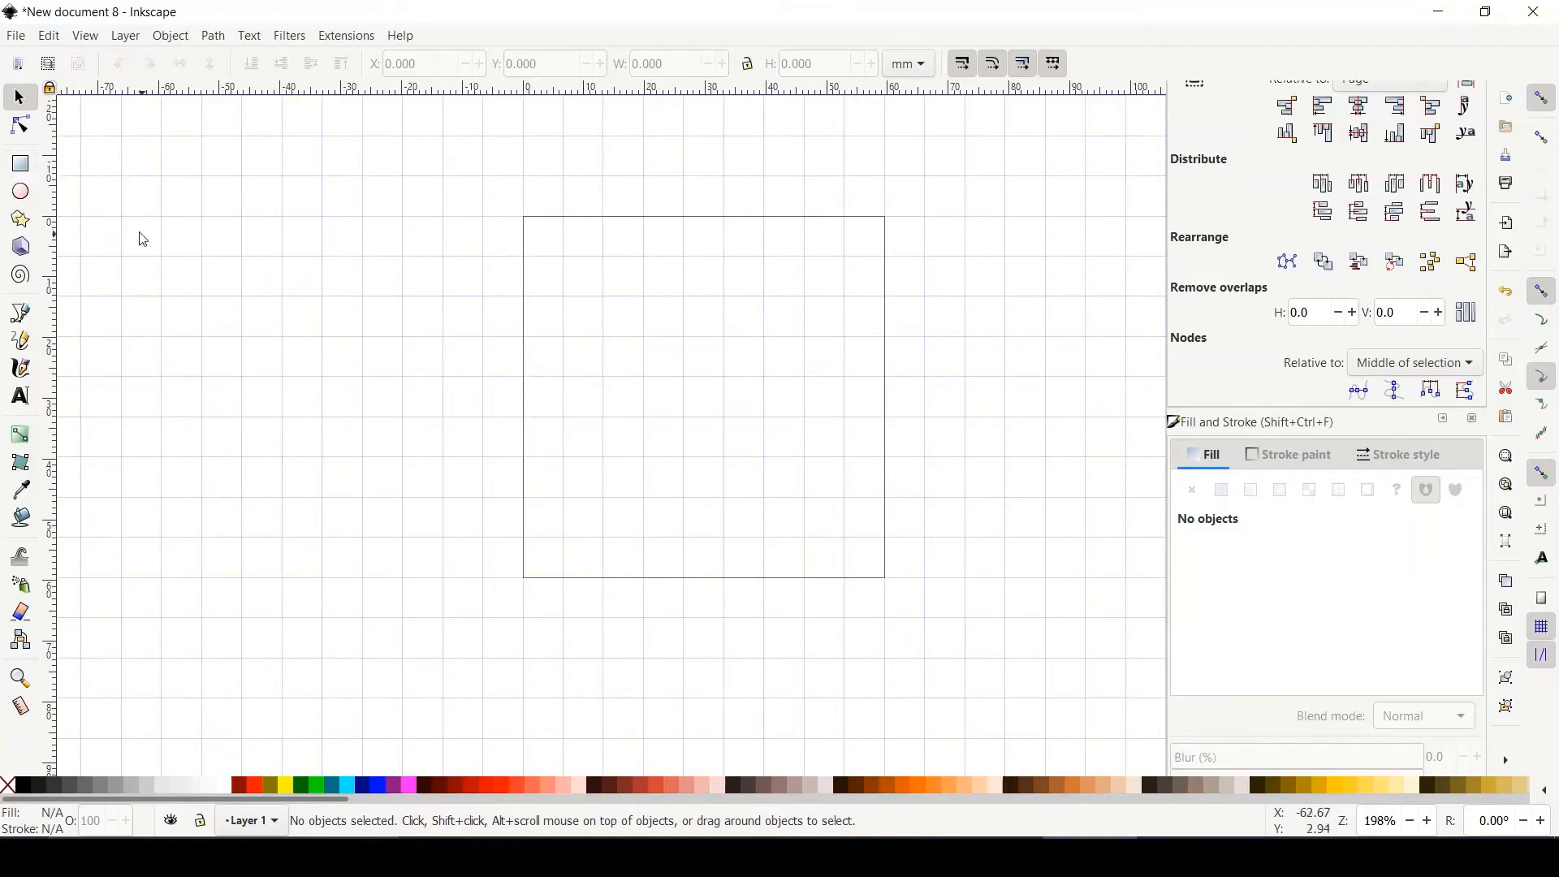
{"action": "left_click", "coordinate": [22, 166]}
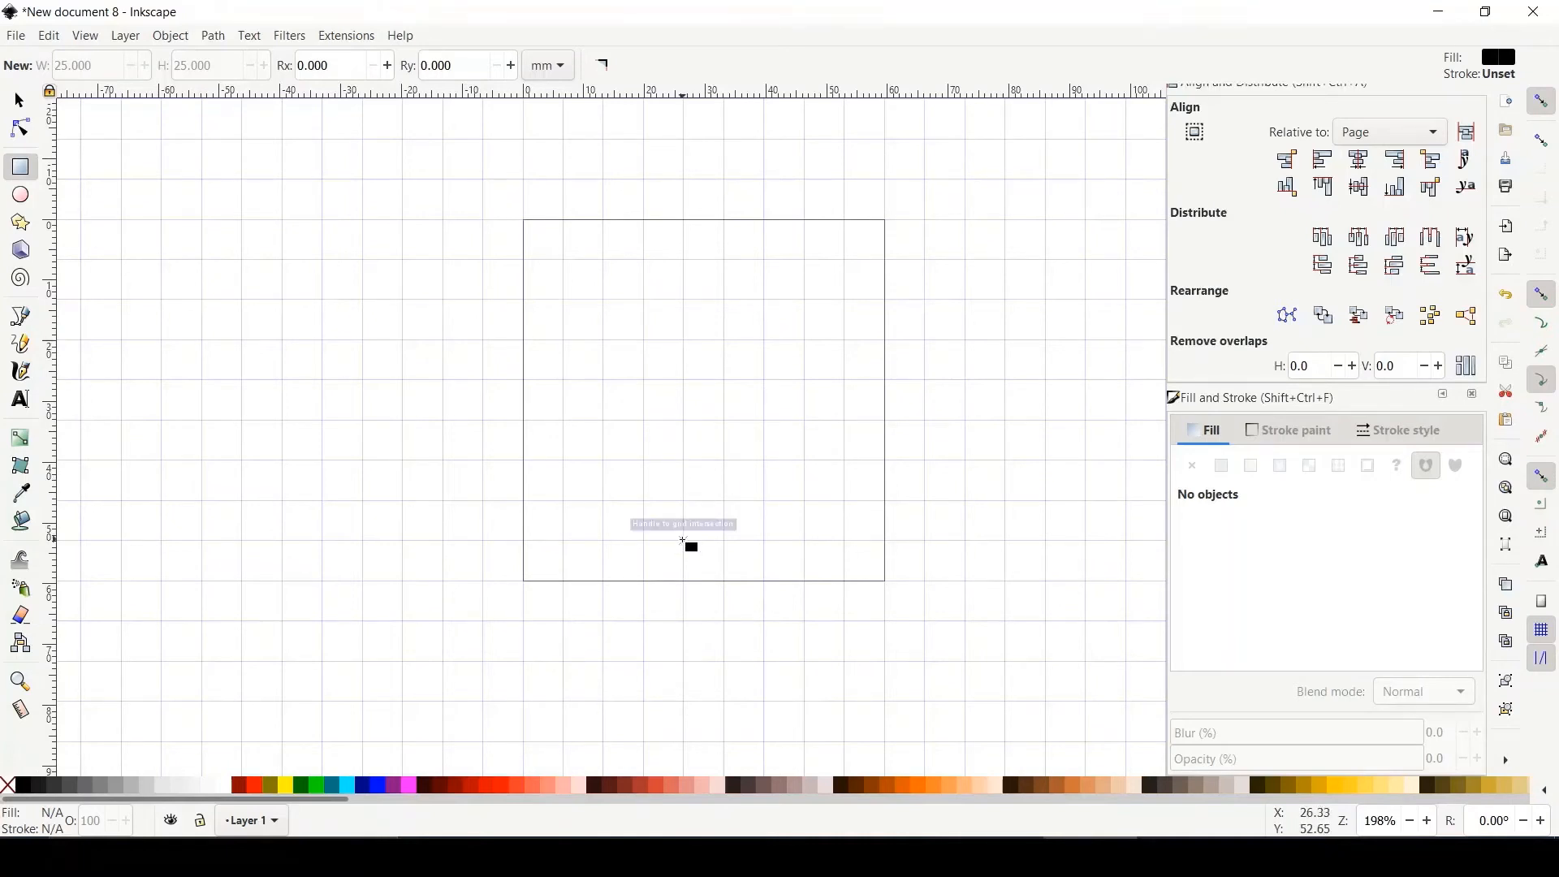
{"action": "left_click_drag", "start_coordinate": [684, 541], "coordinate": [725, 581]}
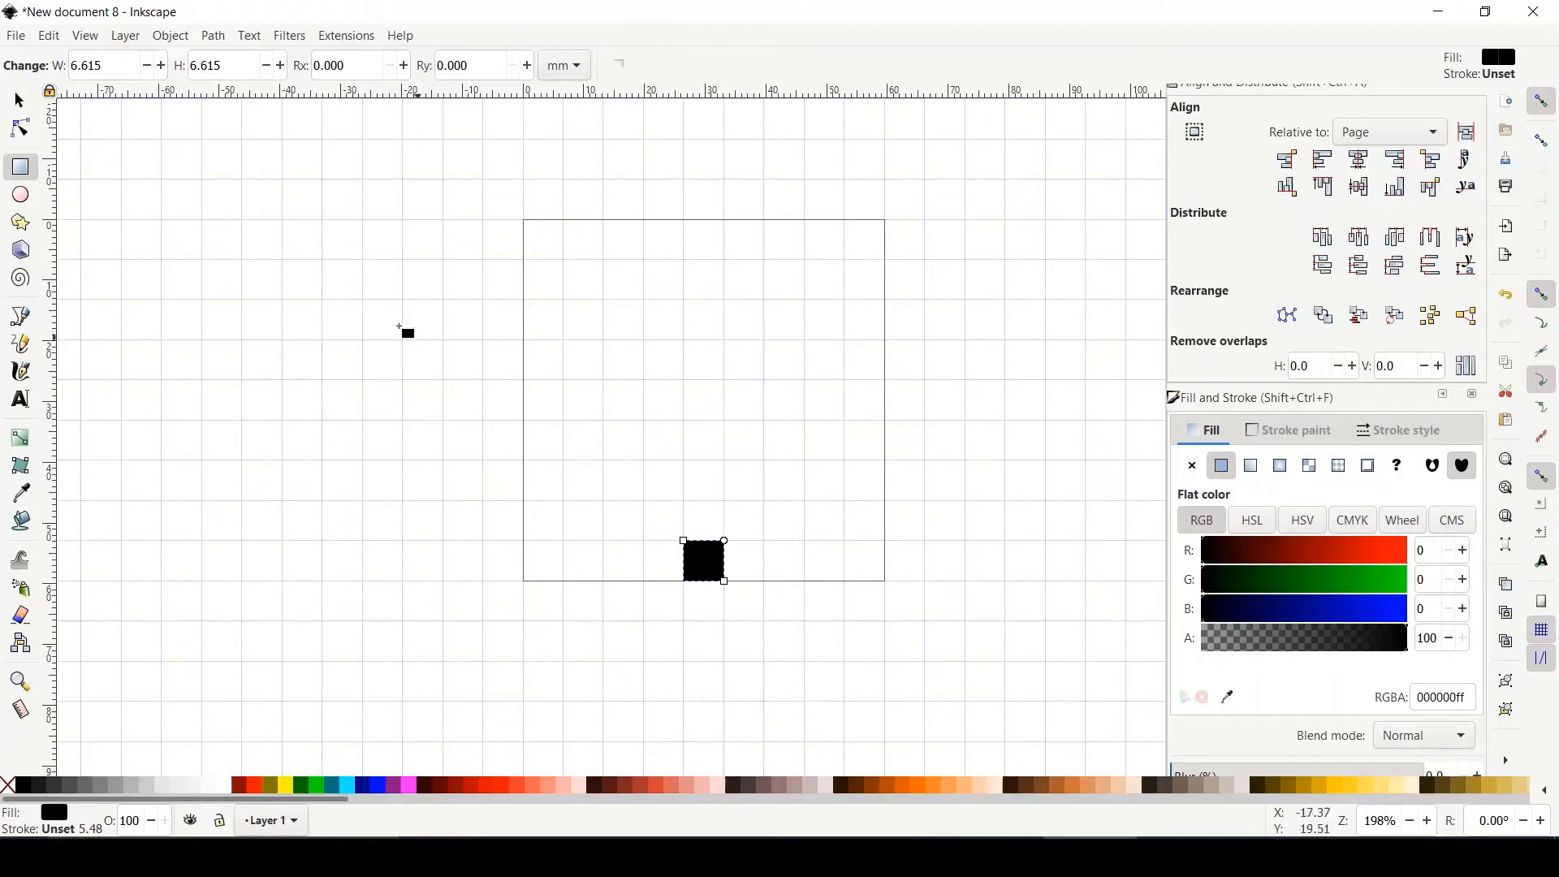
{"action": "left_click", "coordinate": [18, 103]}
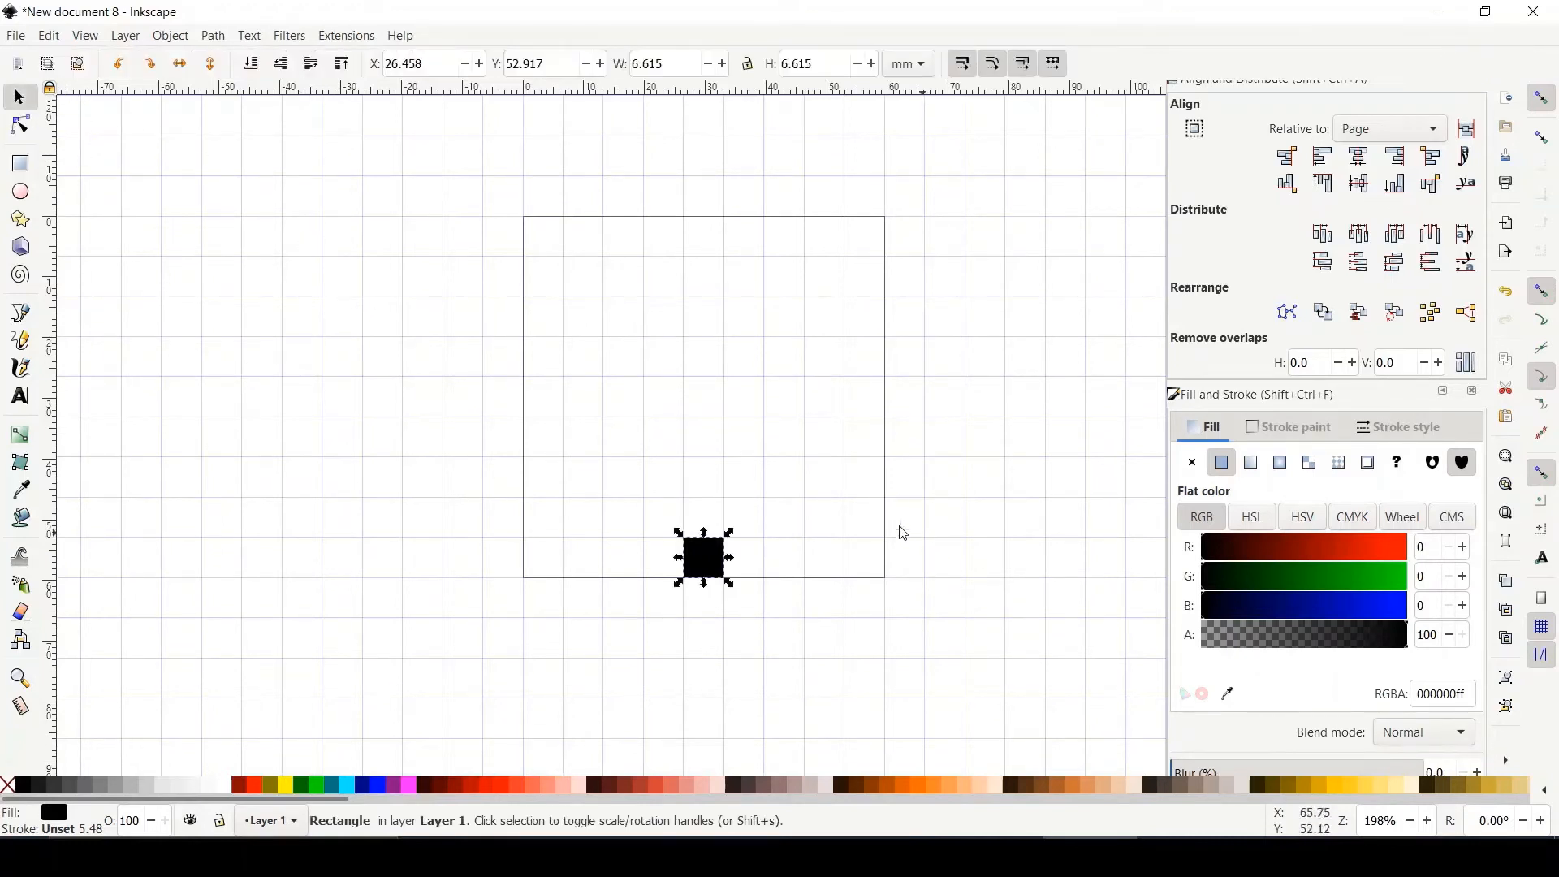
Copy the black square and paste three copies stepping diagonally up-left, one grid cell each, to the page's second column.
{"action": "left_click", "coordinate": [714, 565]}
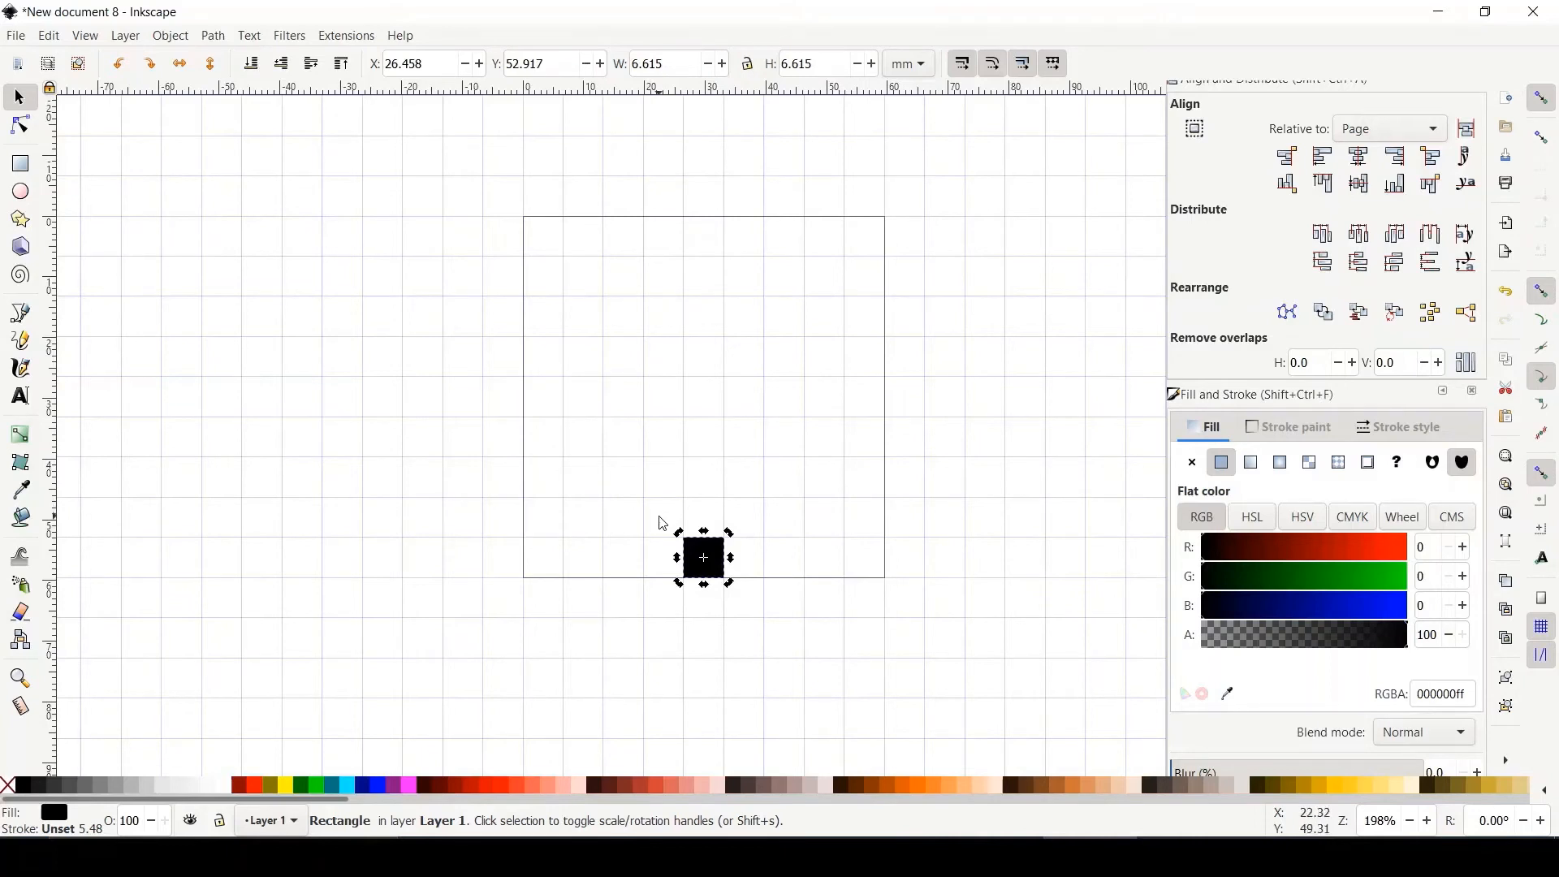
{"action": "key", "text": "ctrl"}
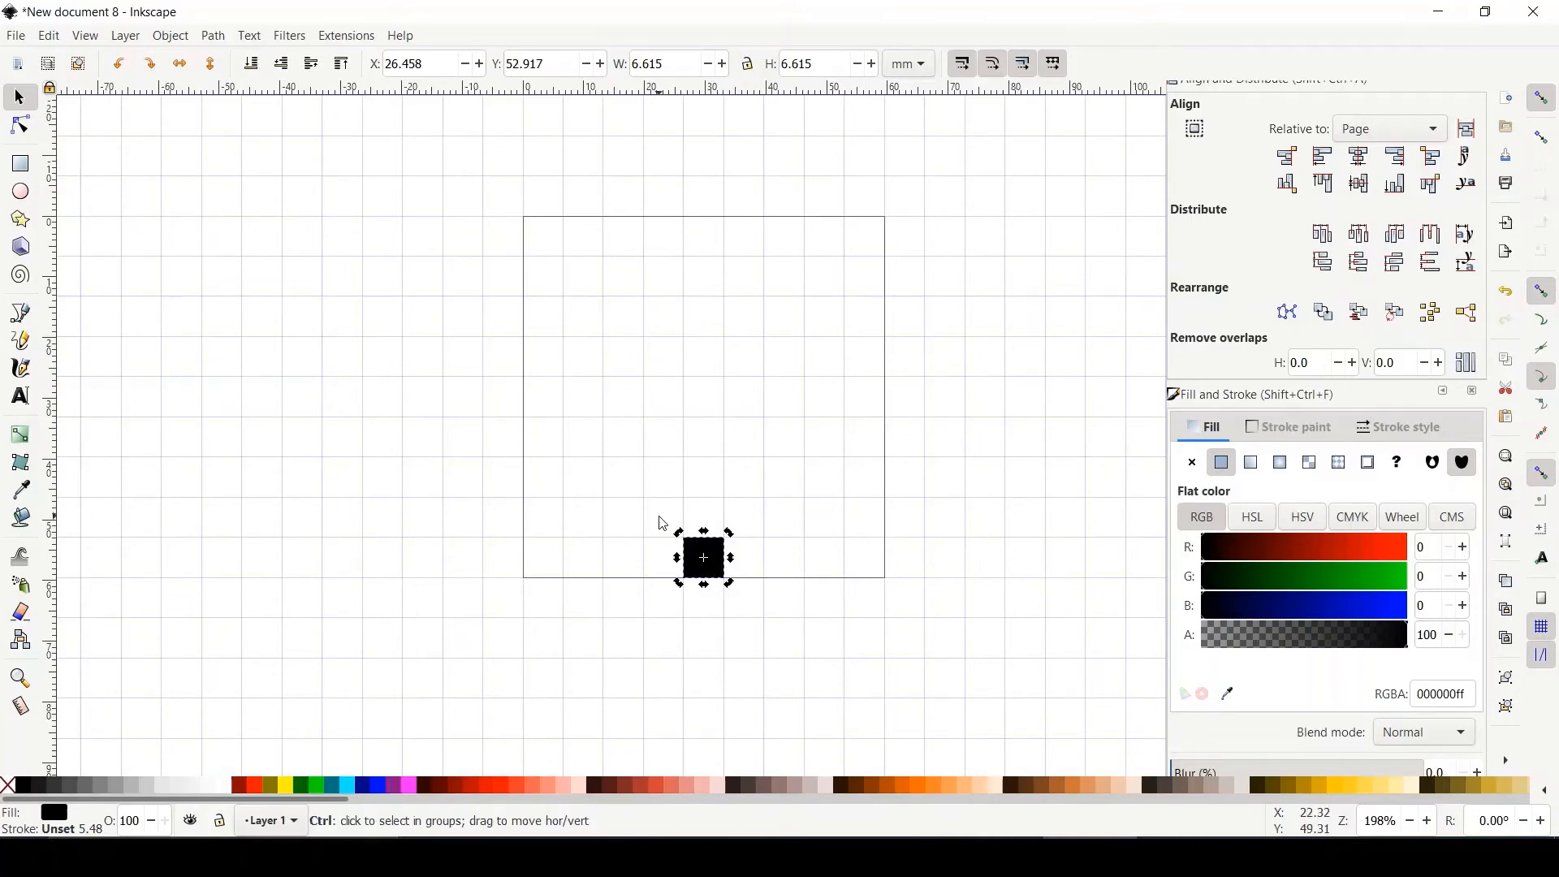
{"action": "key", "text": "ctrl+v"}
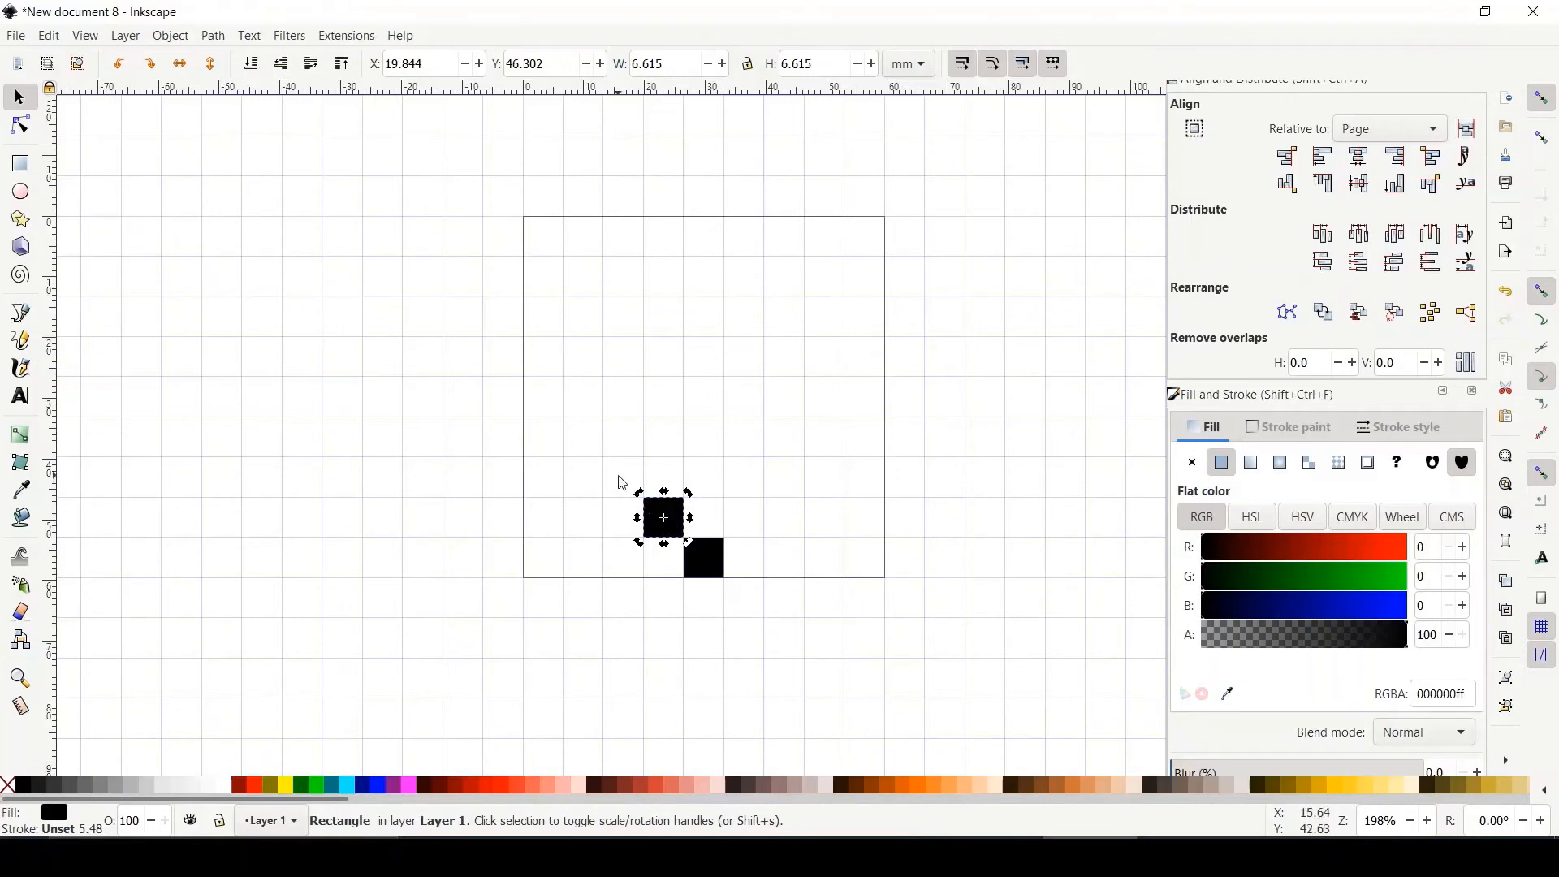
{"action": "key", "text": "ctrl"}
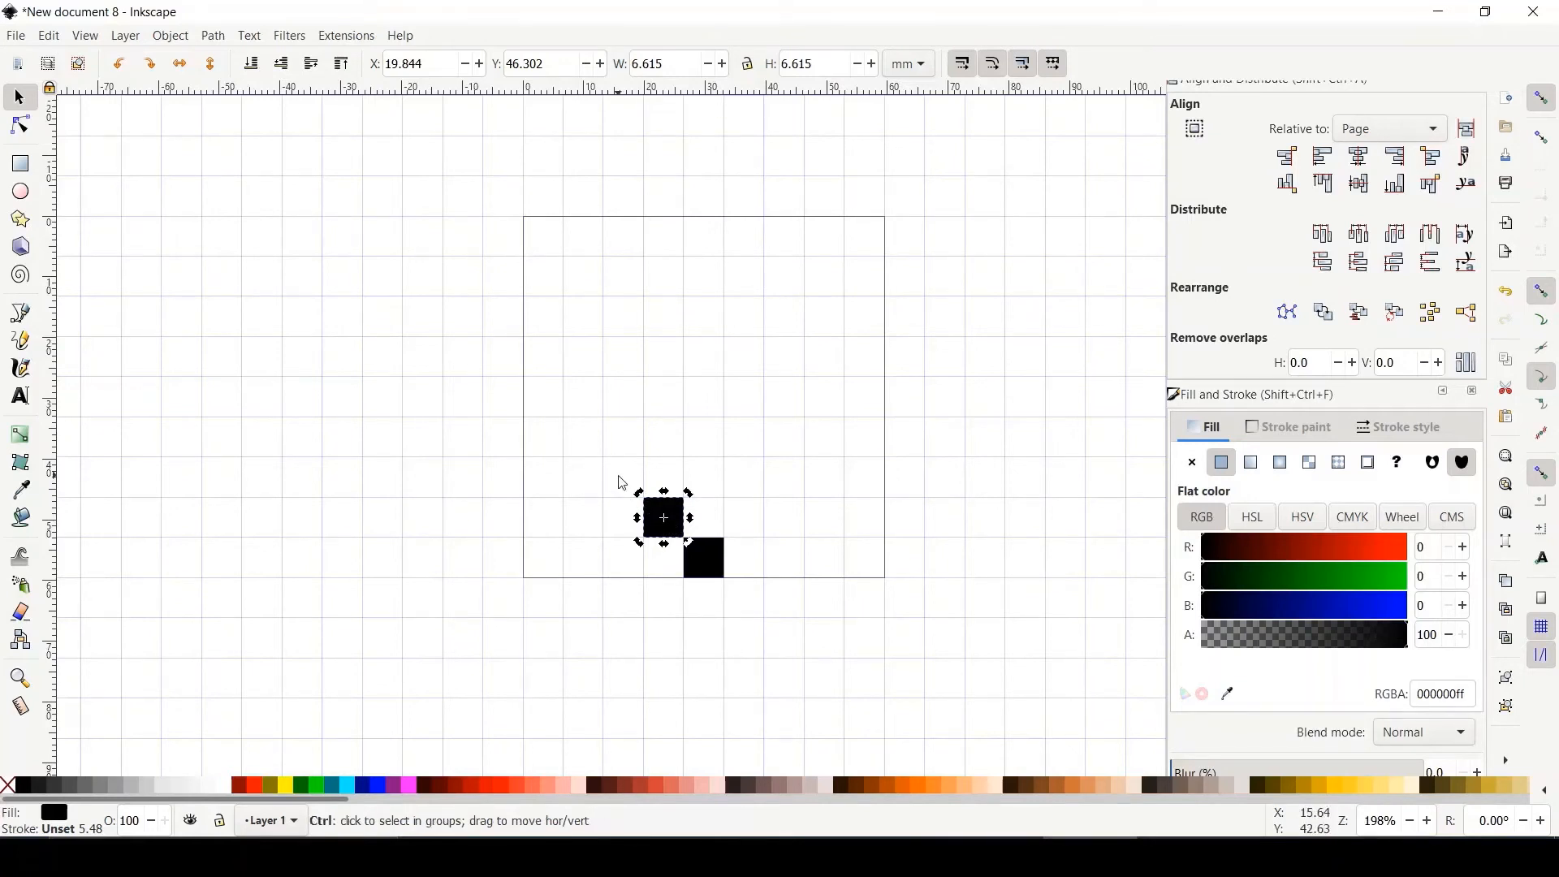
{"action": "key", "text": "ctrl+v"}
{"action": "key", "text": "ctrl+v"}
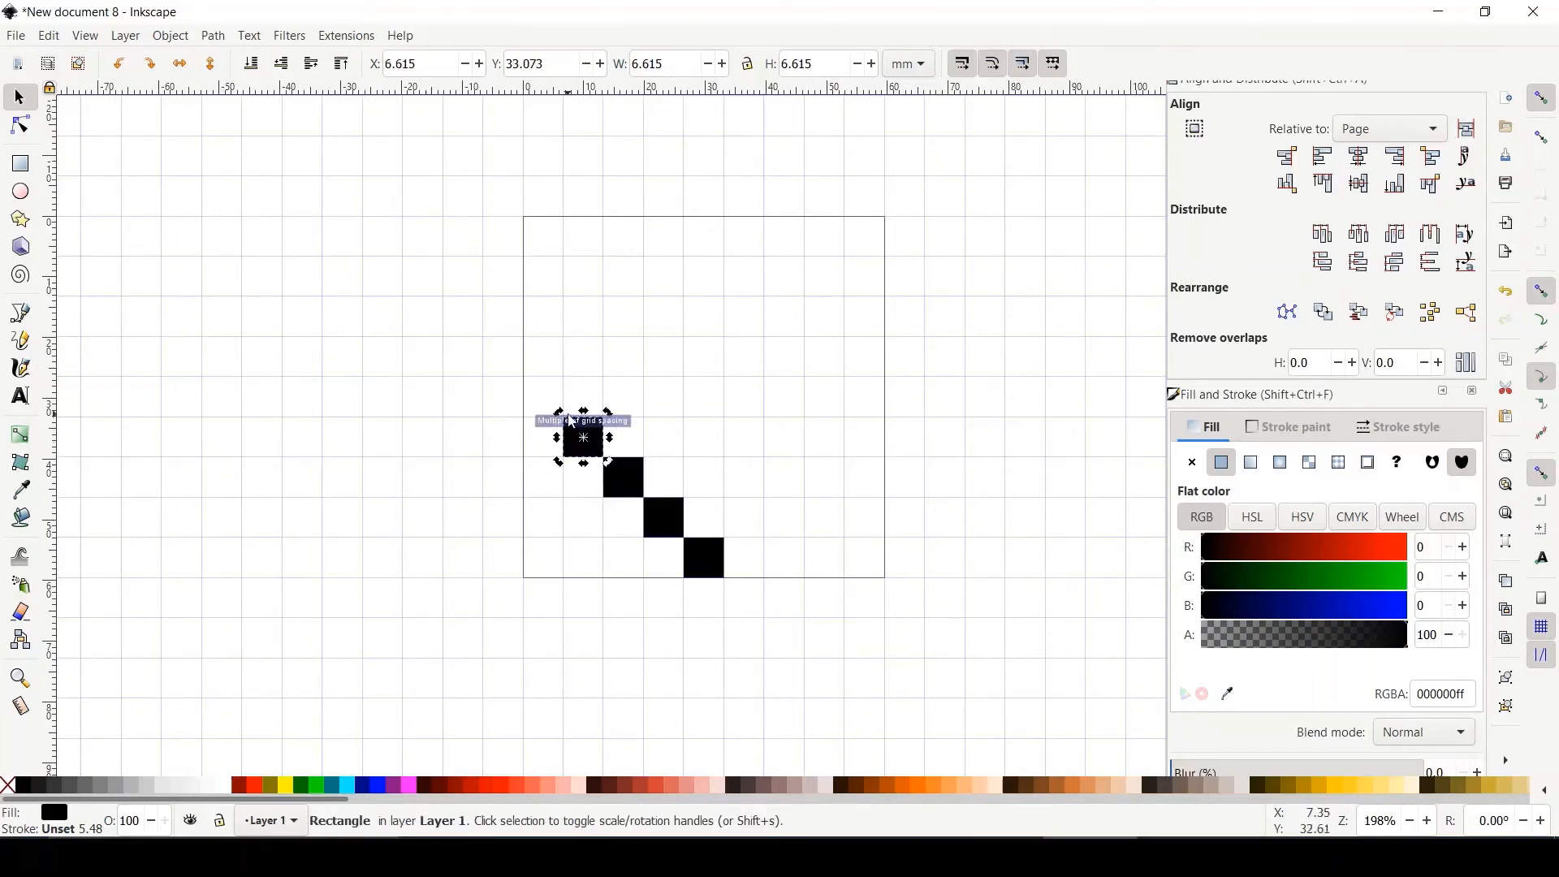
Paste three more black squares stacked in the page's first column, from the fifth grid row up to the third.
{"action": "key", "text": "ctrl+v"}
{"action": "key", "text": "ctrl+v"}
{"action": "key", "text": "ctrl+v"}
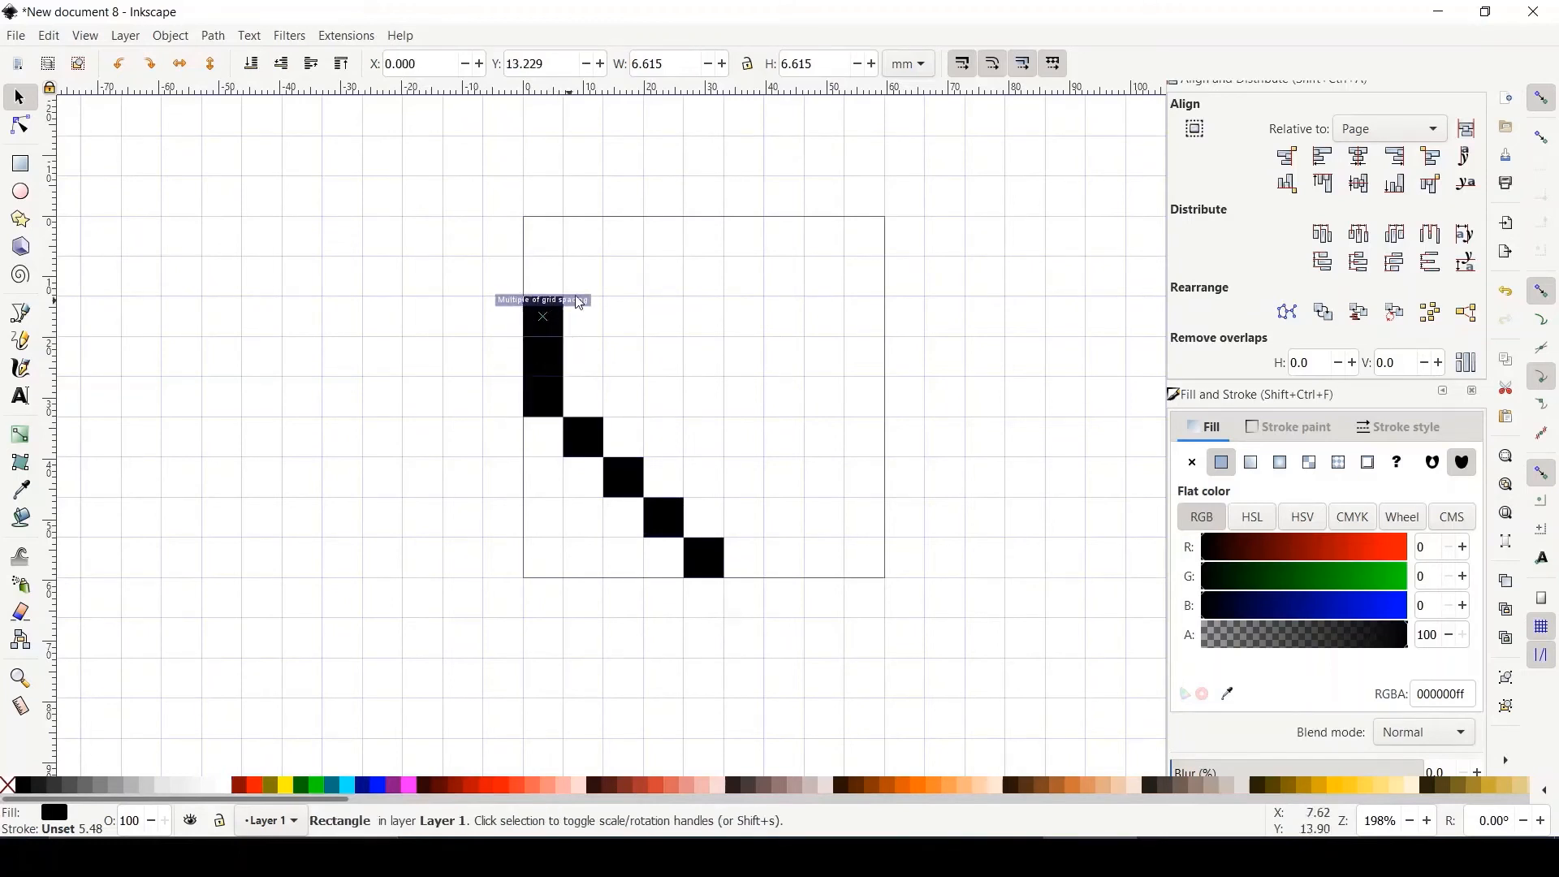
Paste seven black squares forming the heart's upper outline: columns 3, 4, 6 and 7 of the first row, columns 2, 5 and 8 of the second.
{"action": "key", "text": "ctrl+v"}
{"action": "key", "text": "ctrl+v"}
{"action": "key", "text": "ctrl+v"}
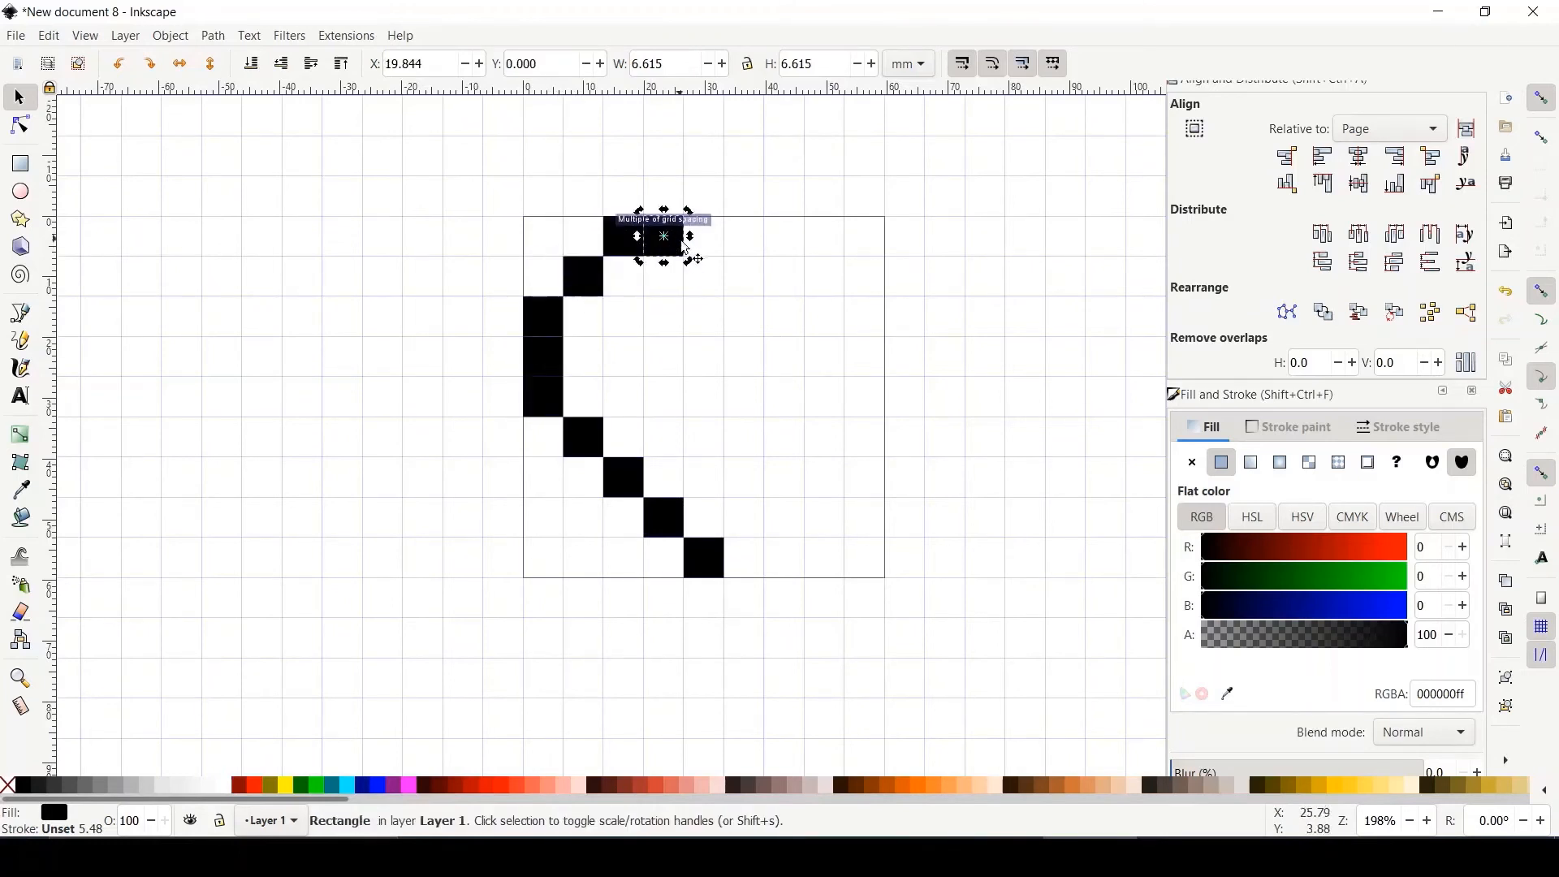
{"action": "key", "text": "ctrl+v"}
{"action": "key", "text": "ctrl+v"}
{"action": "key", "text": "ctrl+v"}
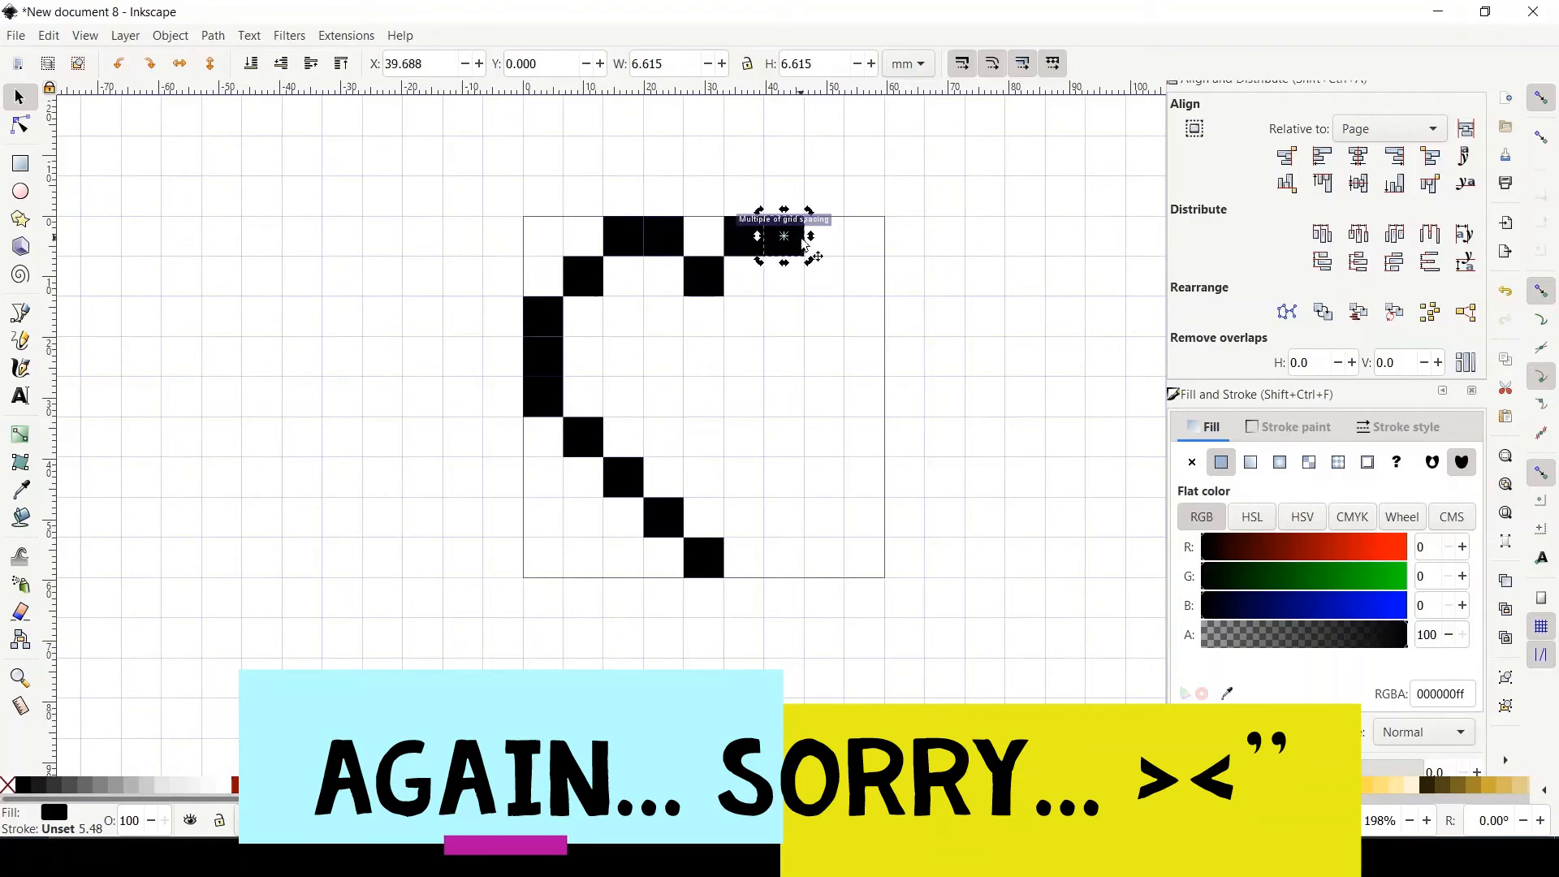
{"action": "key", "text": "ctrl+v"}
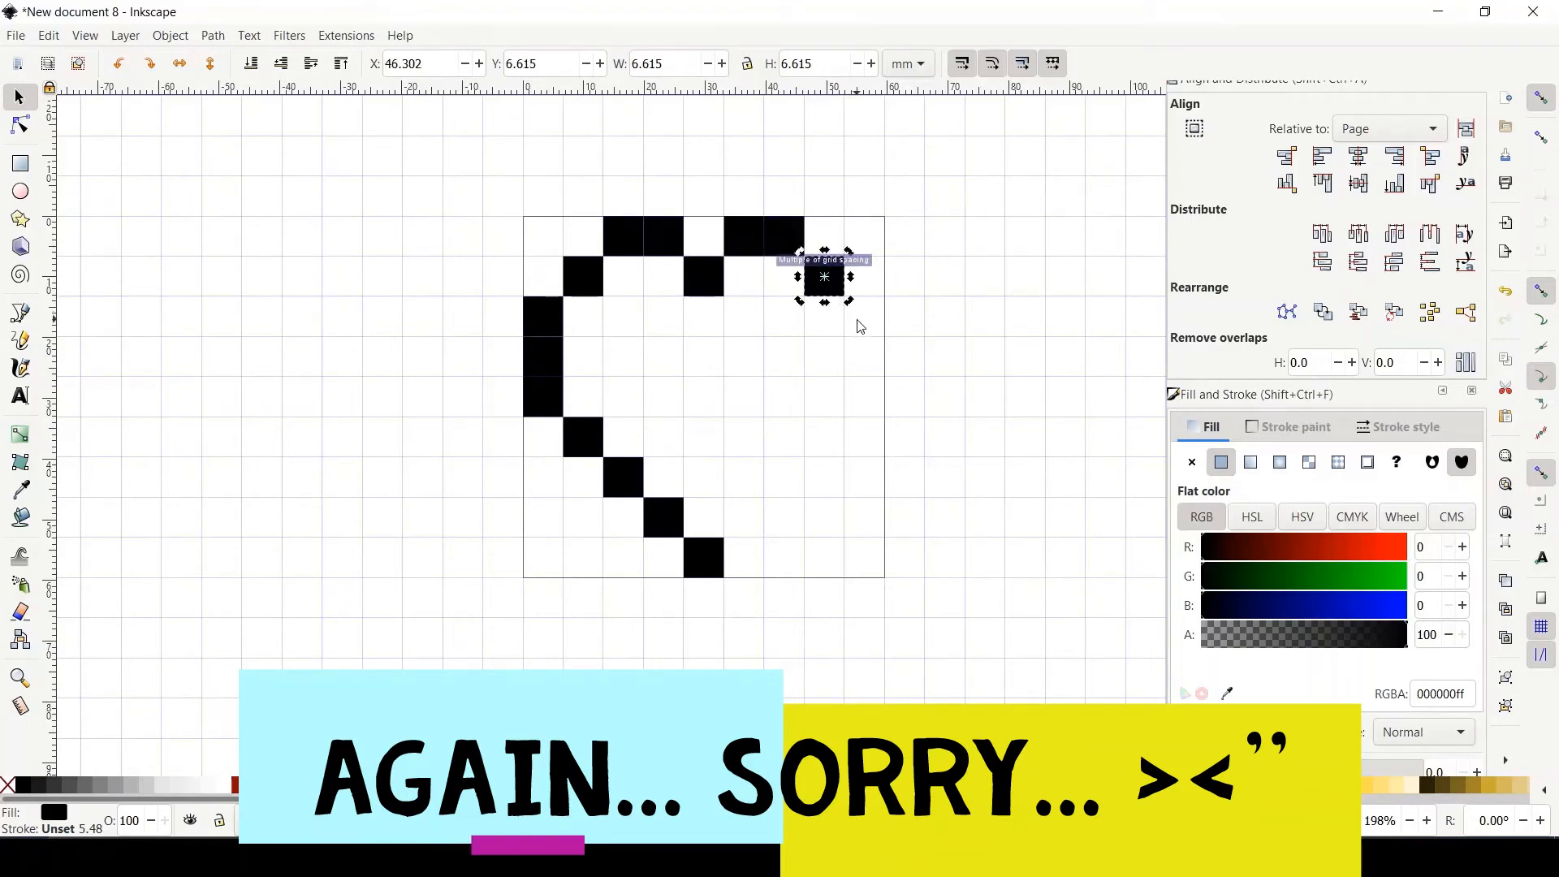
Close the outline with six pasted black squares: rows 3 to 5 of the ninth column, then diagonally down-left to the sixth column.
{"action": "key", "text": "ctrl+v"}
{"action": "key", "text": "ctrl+v"}
{"action": "key", "text": "ctrl+v"}
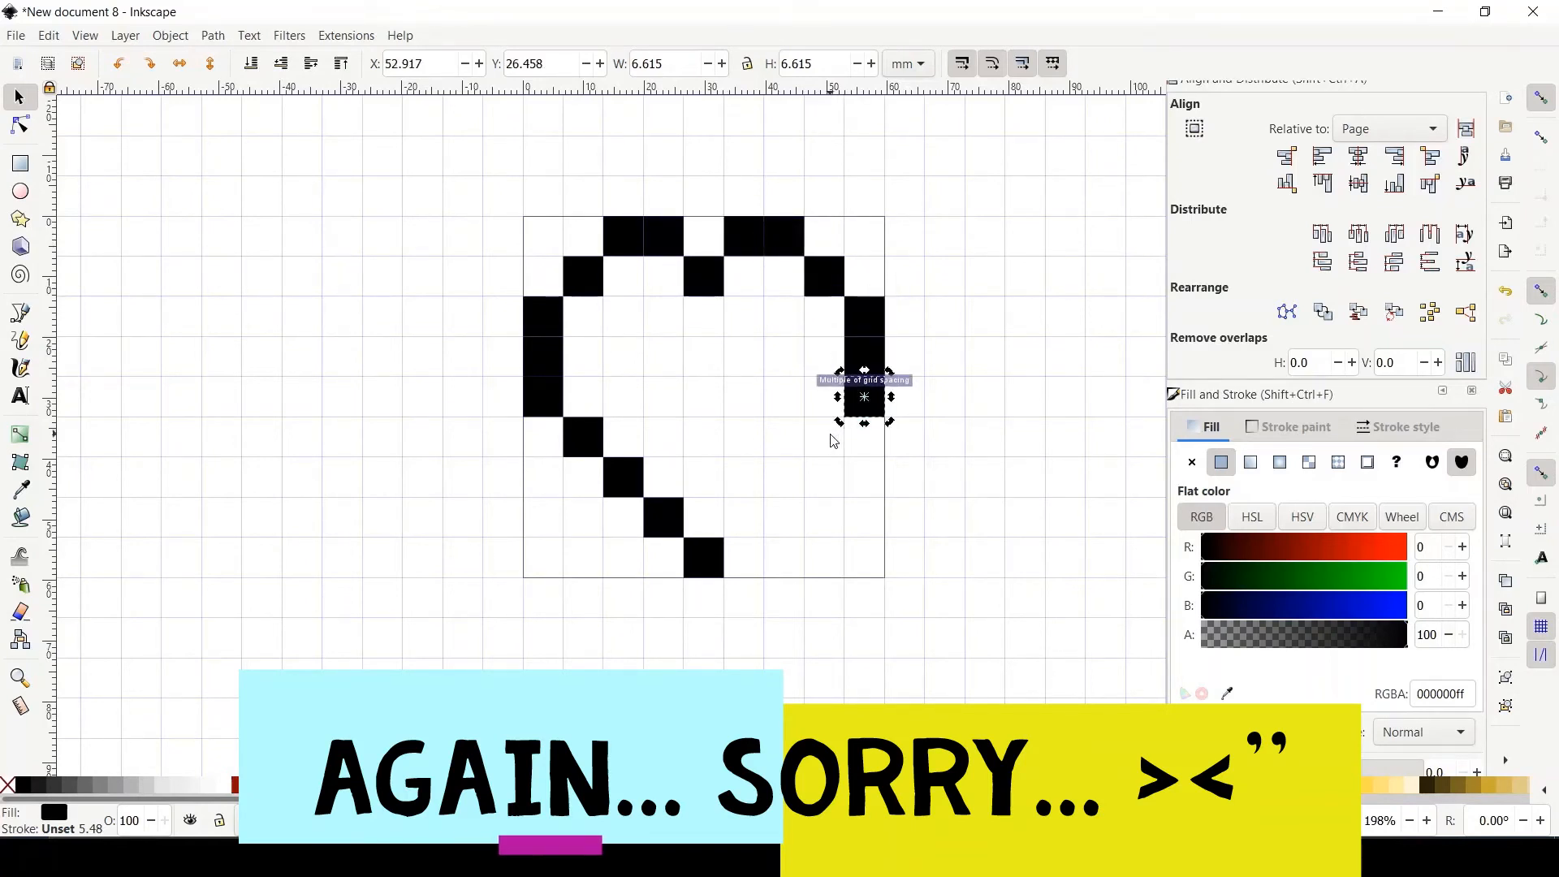
{"action": "key", "text": "ctrl+v"}
{"action": "key", "text": "ctrl+v"}
{"action": "key", "text": "ctrl+v"}
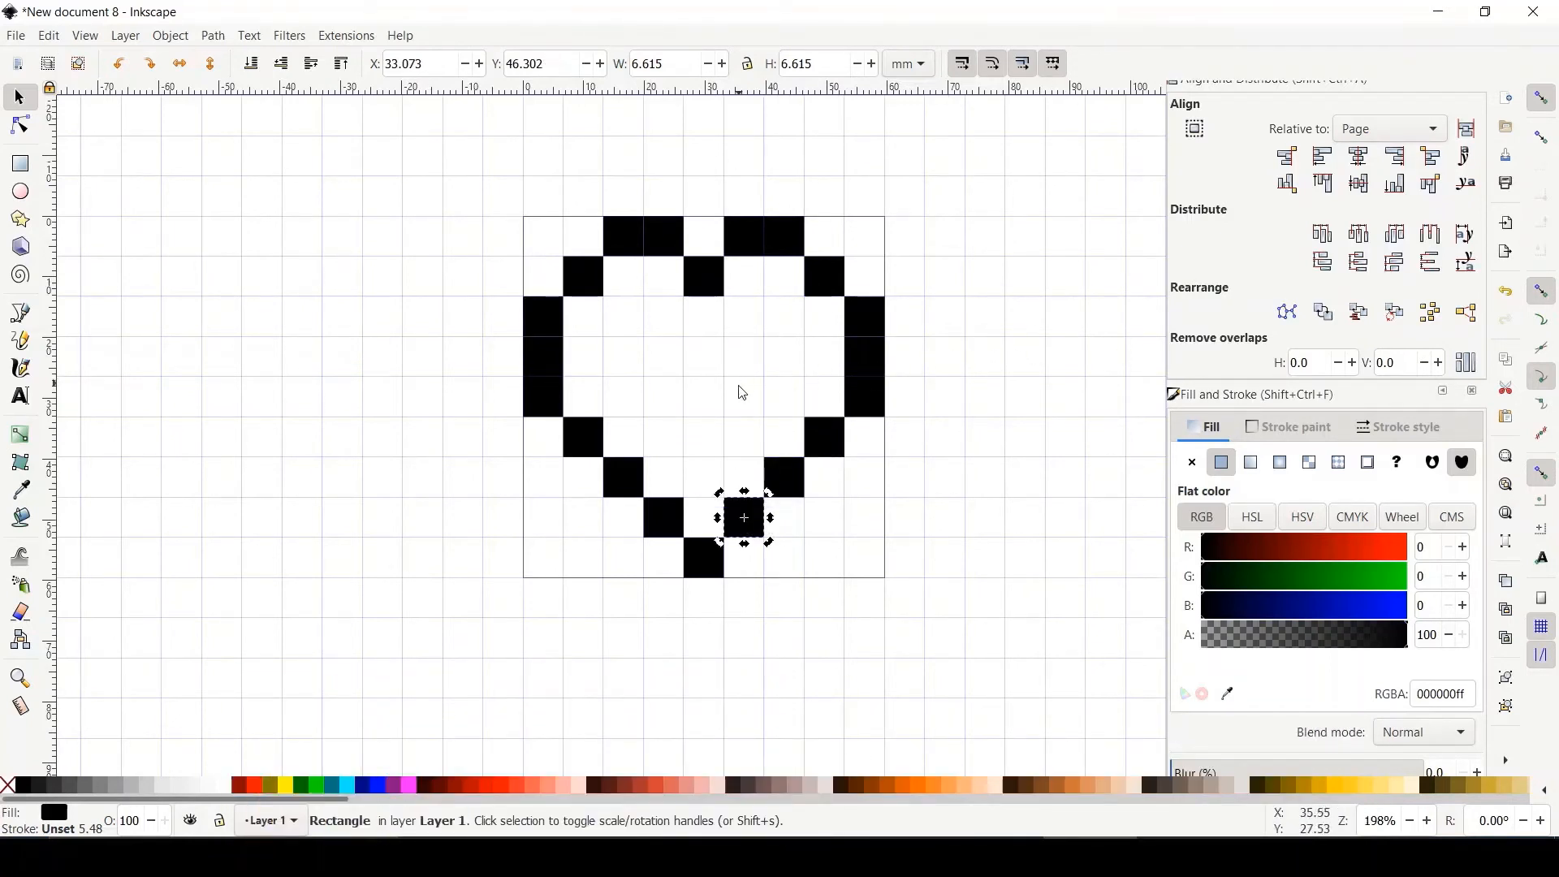
Place another copy of the black square in the page's centre grid cell and fill it with red ff0000.
{"action": "key", "text": "ctrl"}
{"action": "key", "text": "ctrl"}
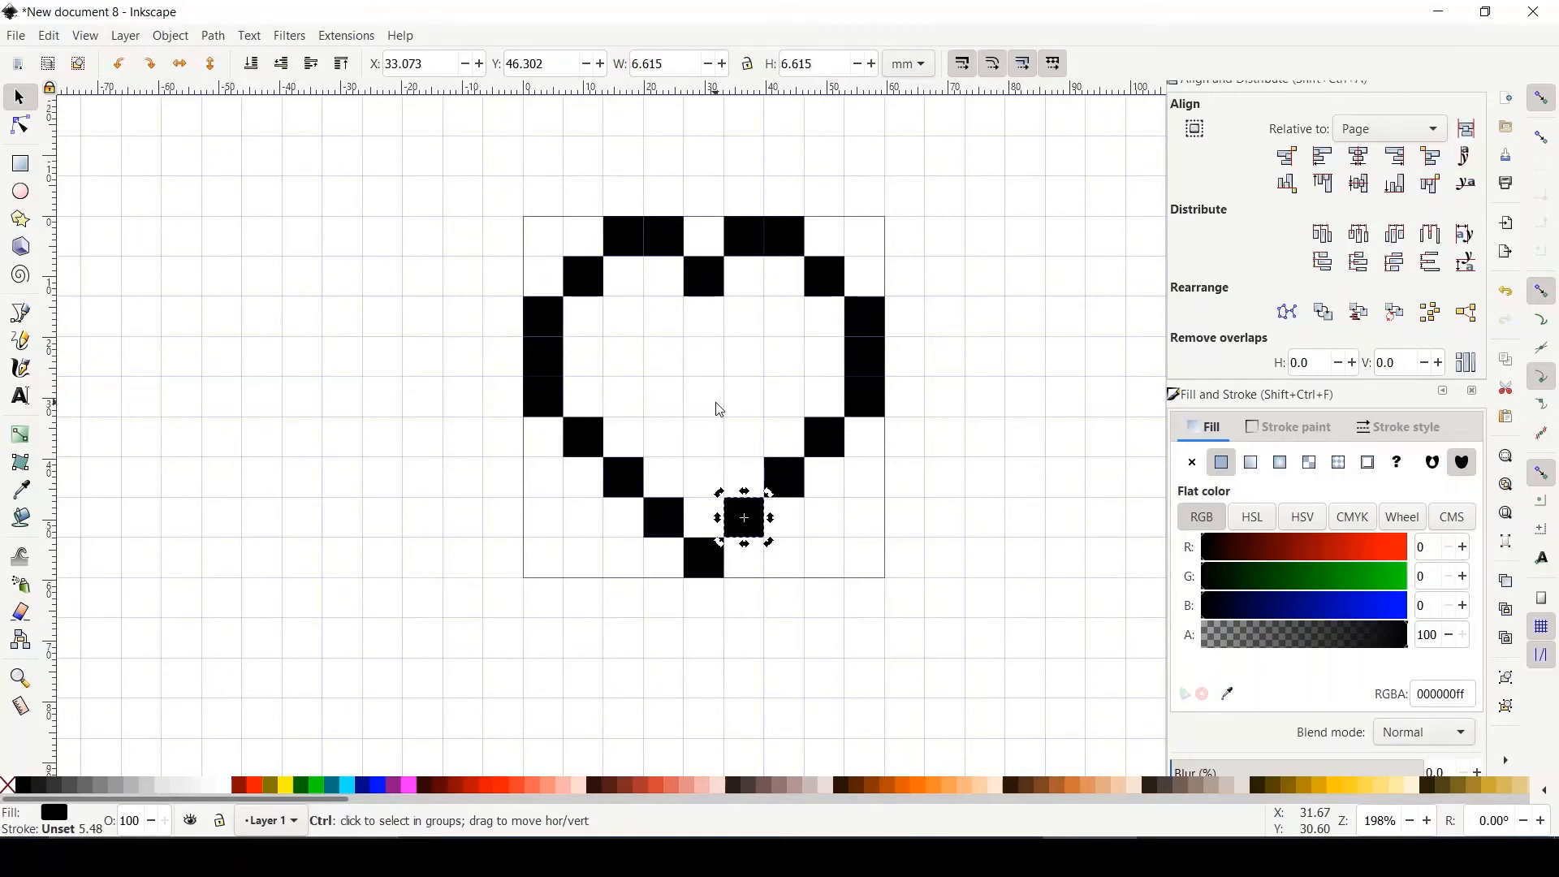
{"action": "left_click_drag", "start_coordinate": [761, 531], "coordinate": [721, 411]}
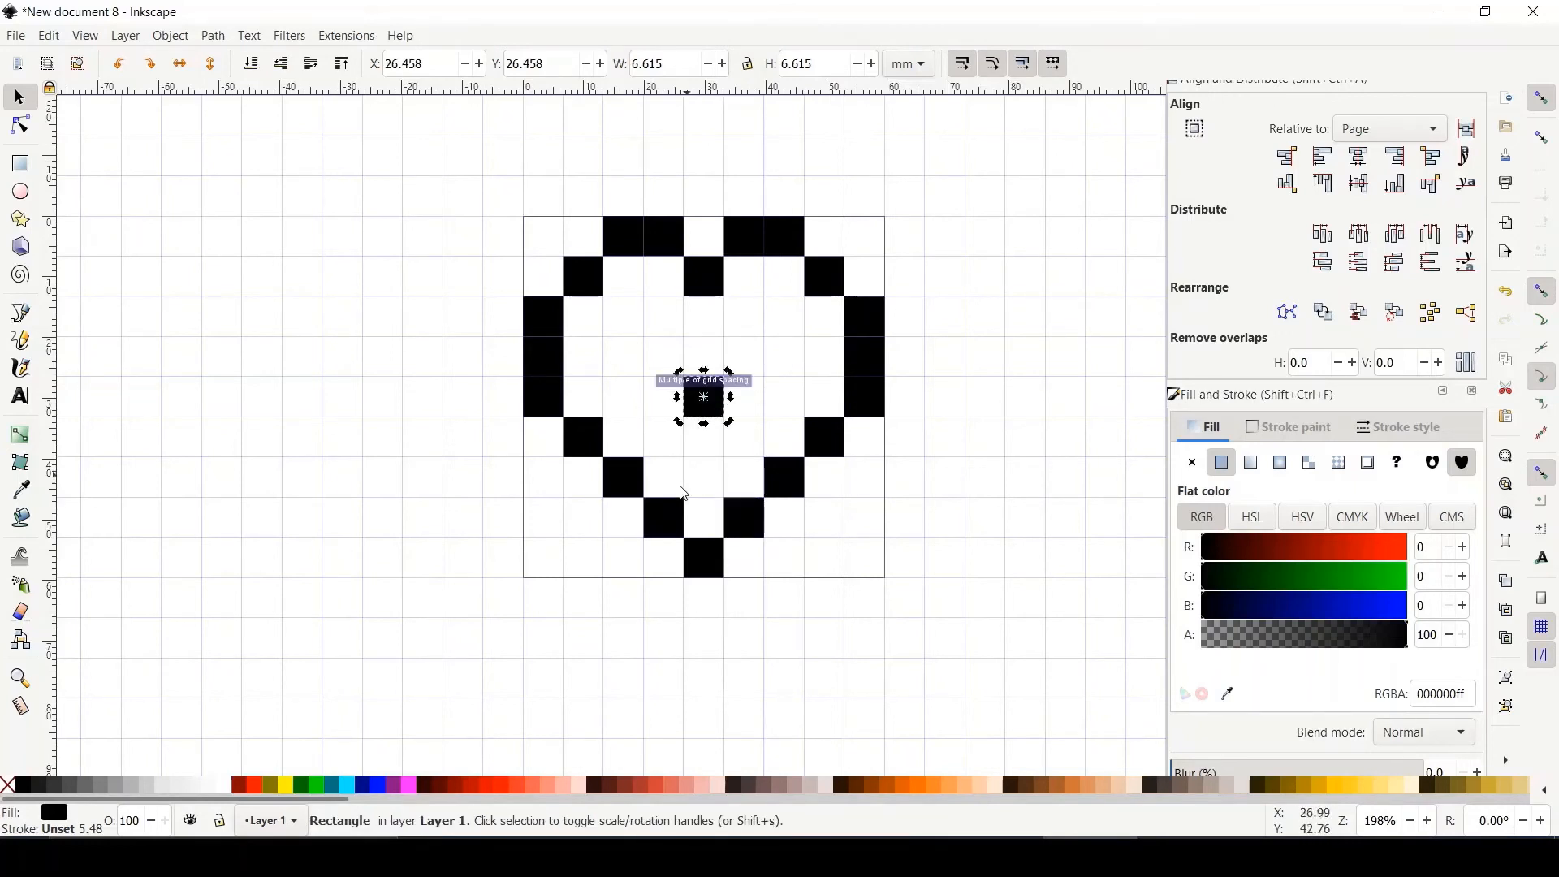
{"action": "left_click", "coordinate": [510, 782]}
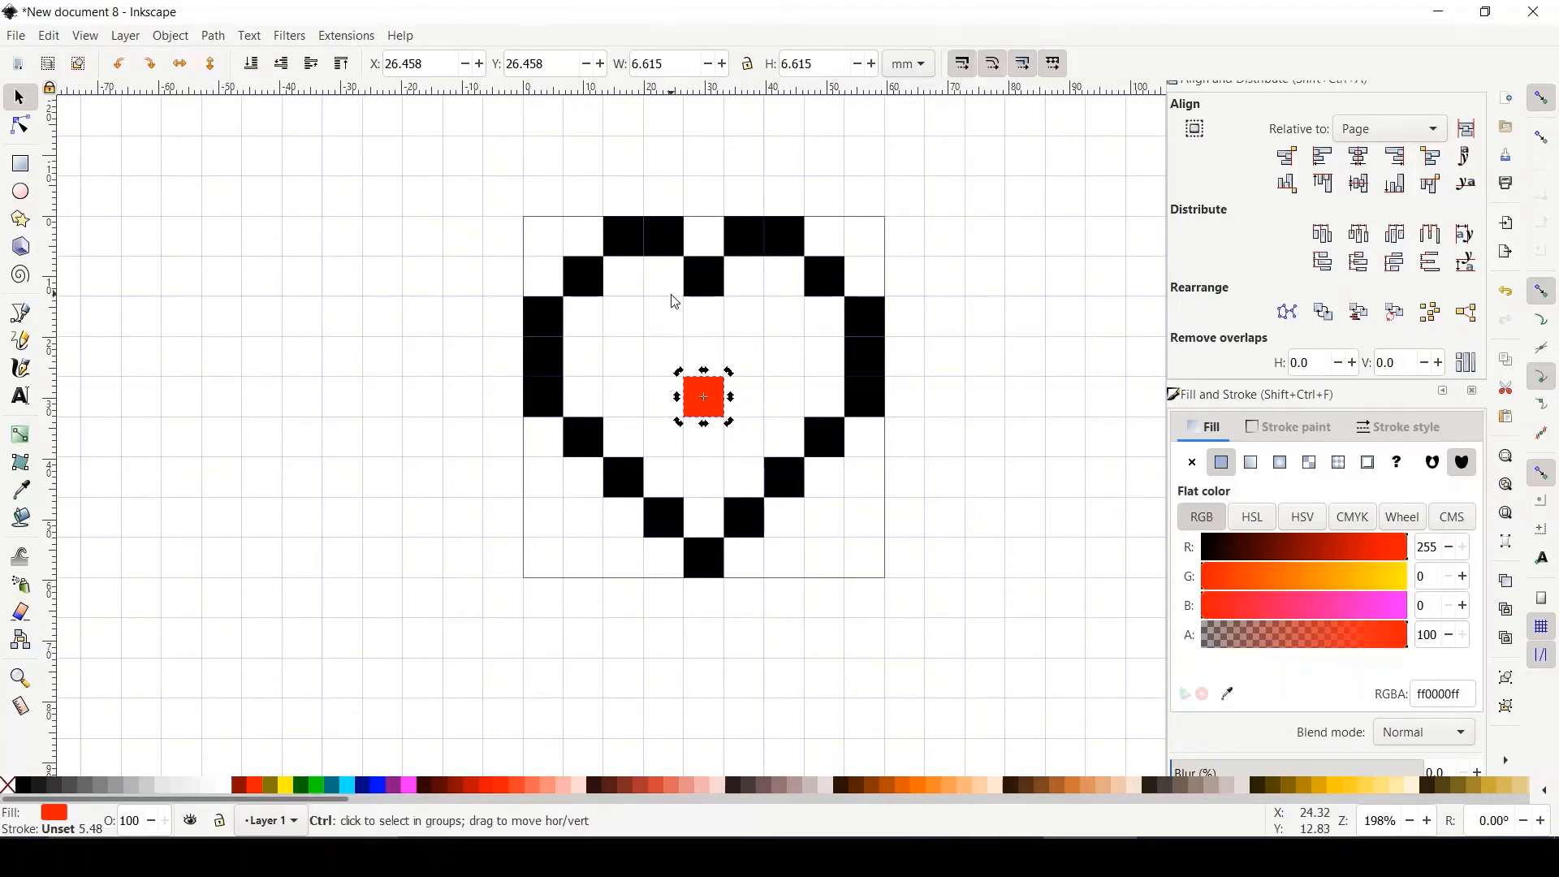
Copy the red square and paste it across the heart's upper-left interior, covering rows 2 to 4 and the second column of row 5.
{"action": "key", "text": "ctrl+v"}
{"action": "key", "text": "ctrl+v"}
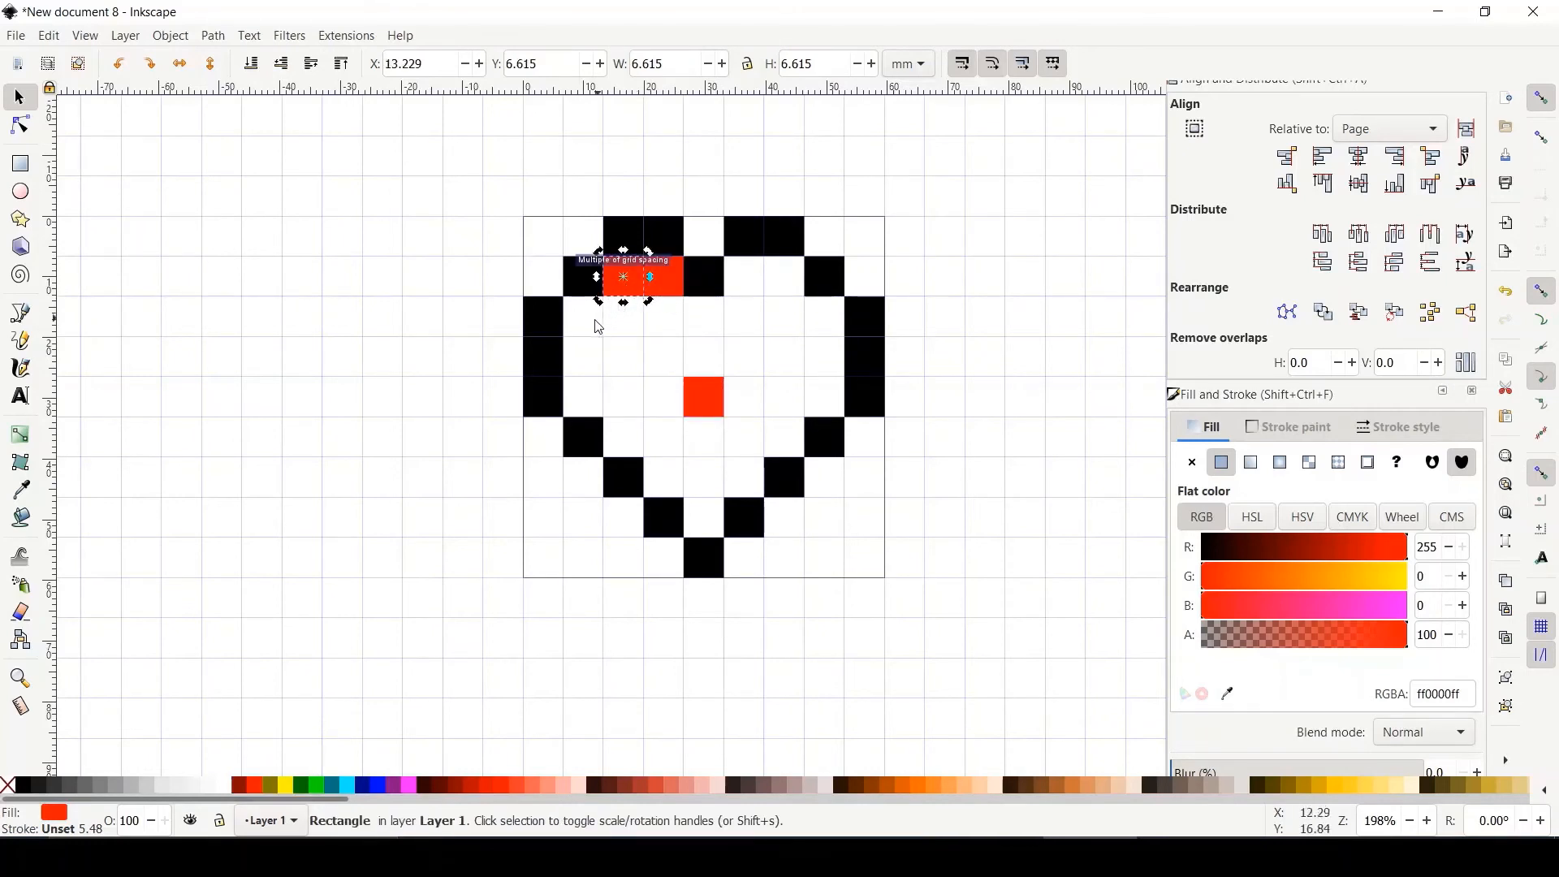
{"action": "key", "text": "ctrl+v"}
{"action": "key", "text": "ctrl+v"}
{"action": "key", "text": "ctrl+v"}
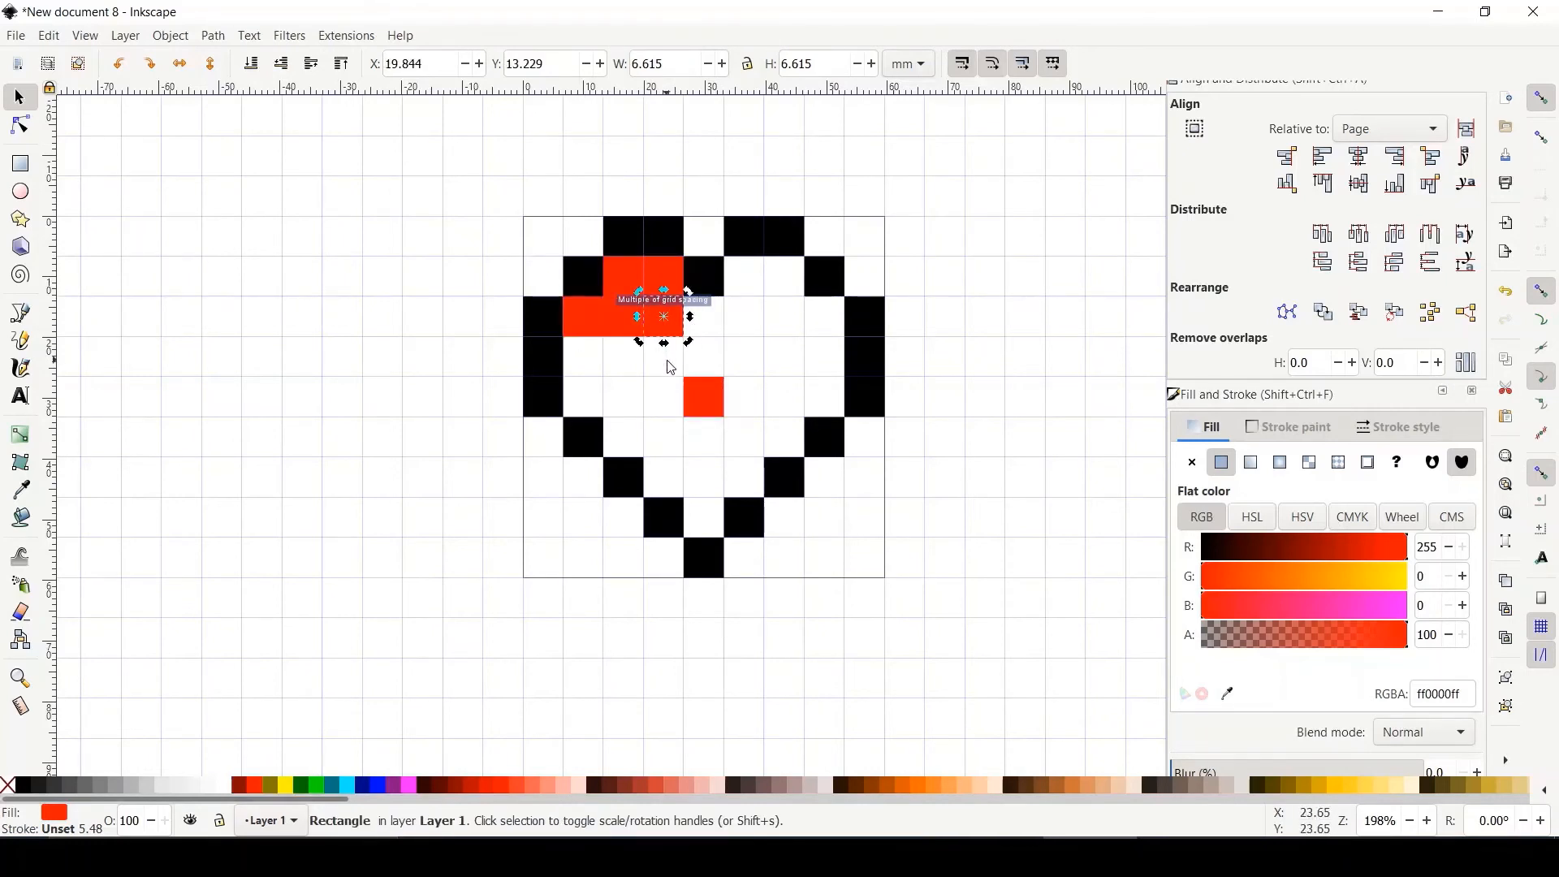
{"action": "key", "text": "ctrl+v"}
{"action": "key", "text": "ctrl+v"}
{"action": "key", "text": "ctrl+v"}
{"action": "key", "text": "ctrl+v"}
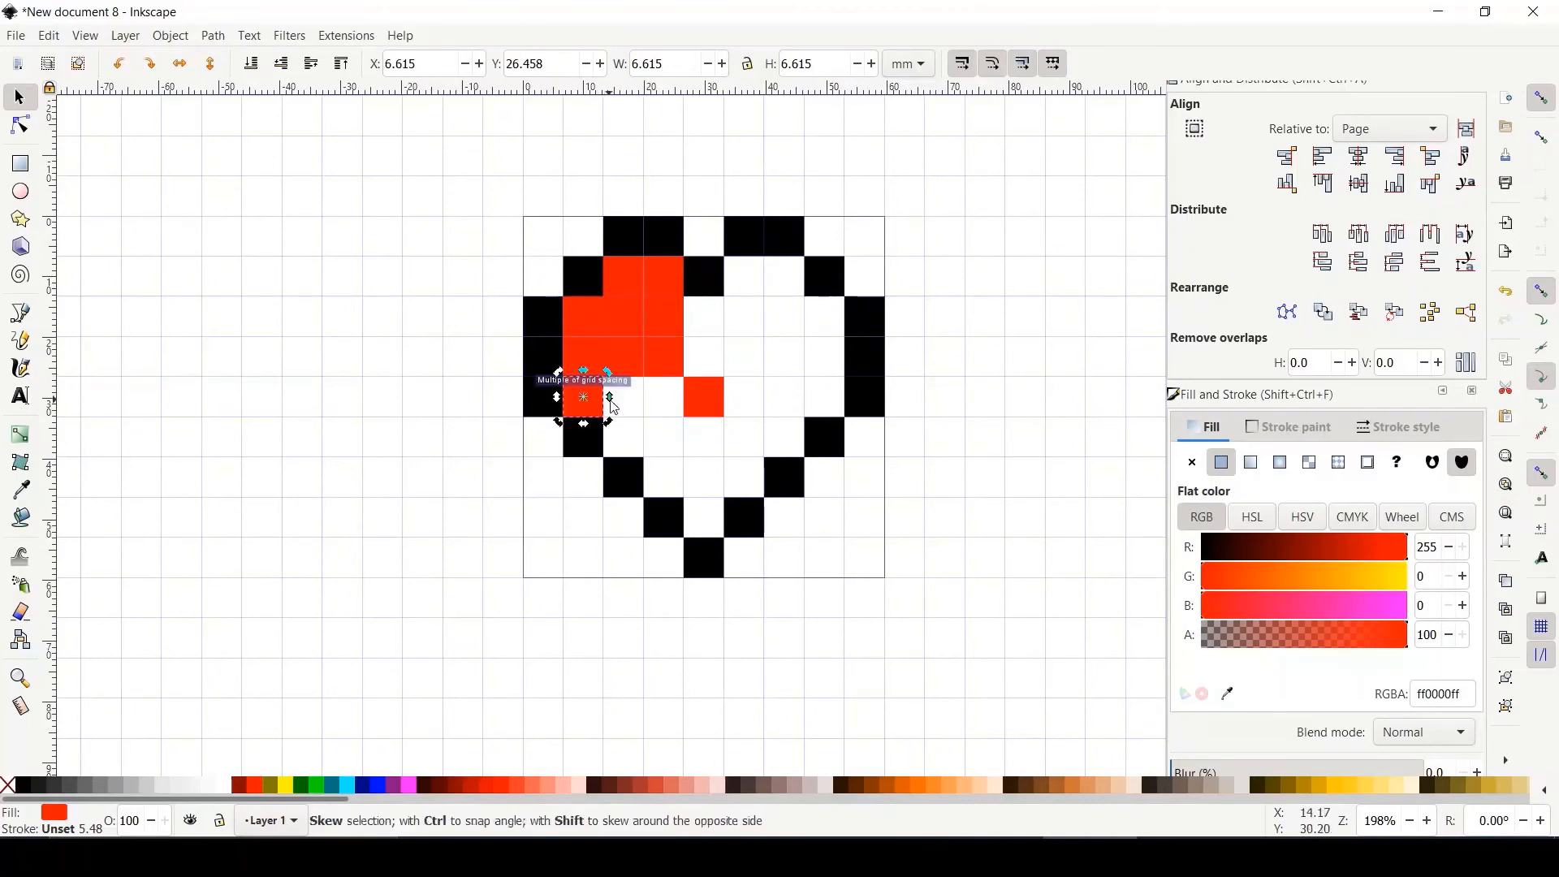
Paste more red squares to fill the heart's lower-left interior from the fifth row down to the bottom tip.
{"action": "key", "text": "ctrl+v"}
{"action": "key", "text": "ctrl+v"}
{"action": "key", "text": "ctrl+v"}
{"action": "key", "text": "ctrl+v"}
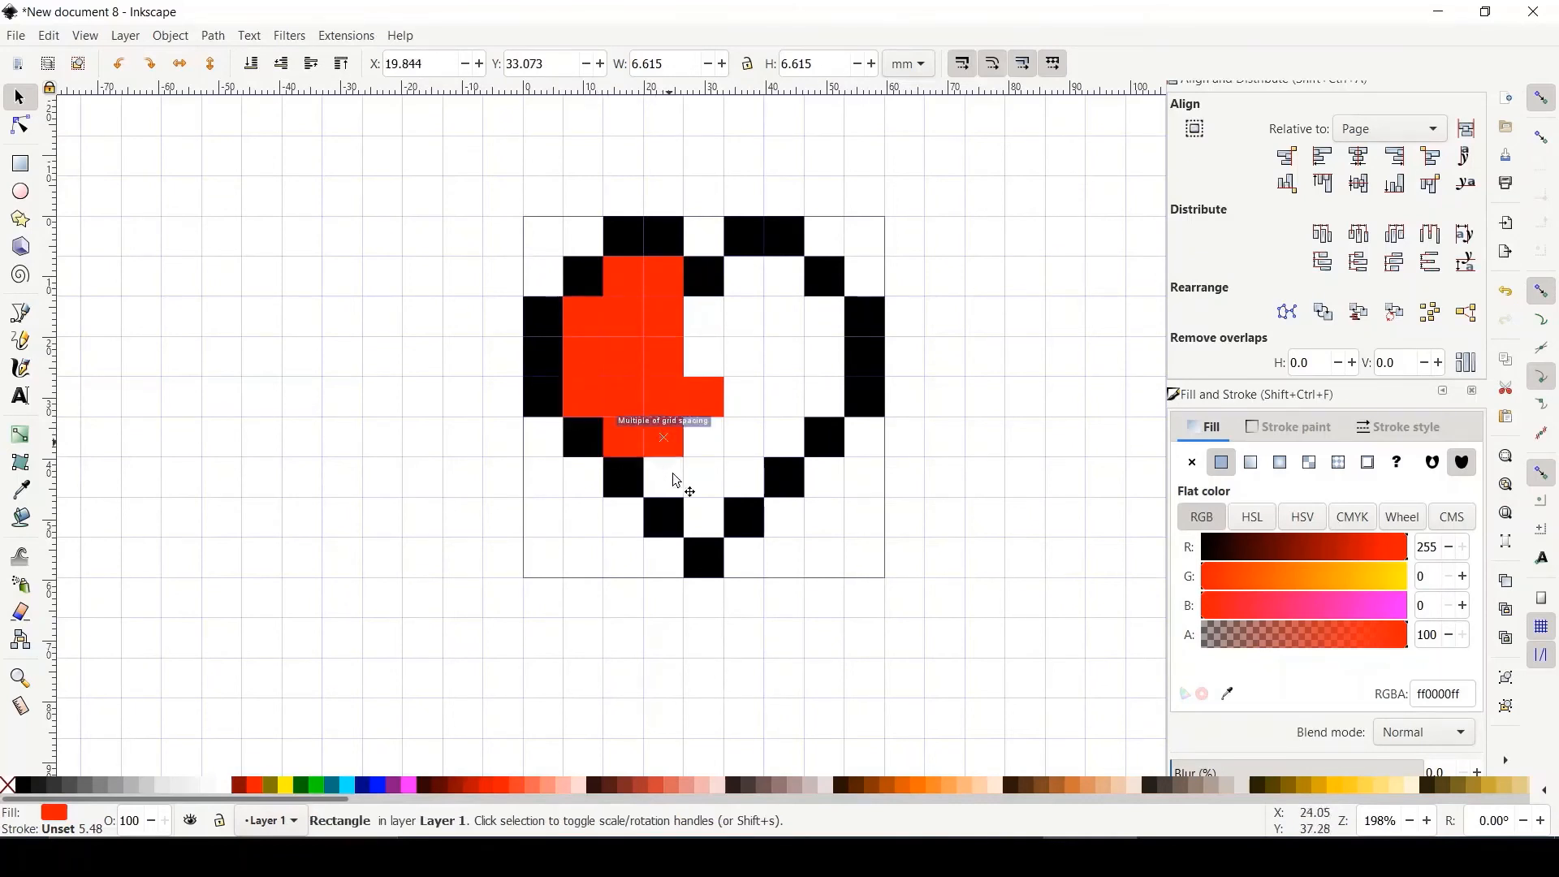
{"action": "key", "text": "ctrl+v"}
{"action": "key", "text": "ctrl+v"}
{"action": "key", "text": "ctrl+v"}
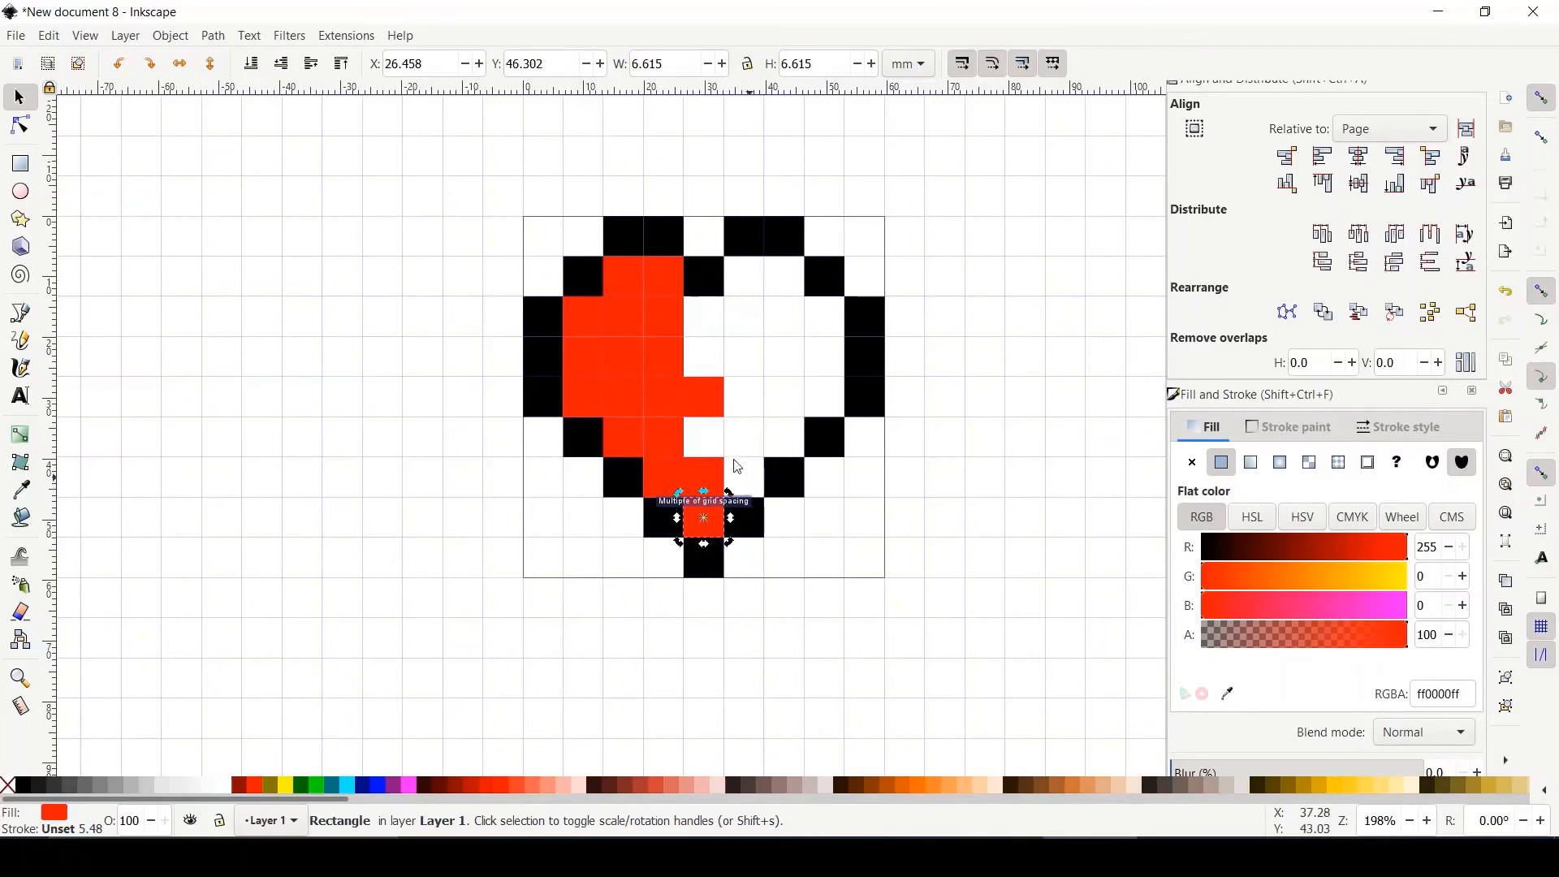
Paste seven red squares to fill the remaining interior cells in rows 5 to 7 on the heart's right side.
{"action": "key", "text": "ctrl+v"}
{"action": "key", "text": "ctrl+v"}
{"action": "key", "text": "ctrl+v"}
{"action": "key", "text": "ctrl+v"}
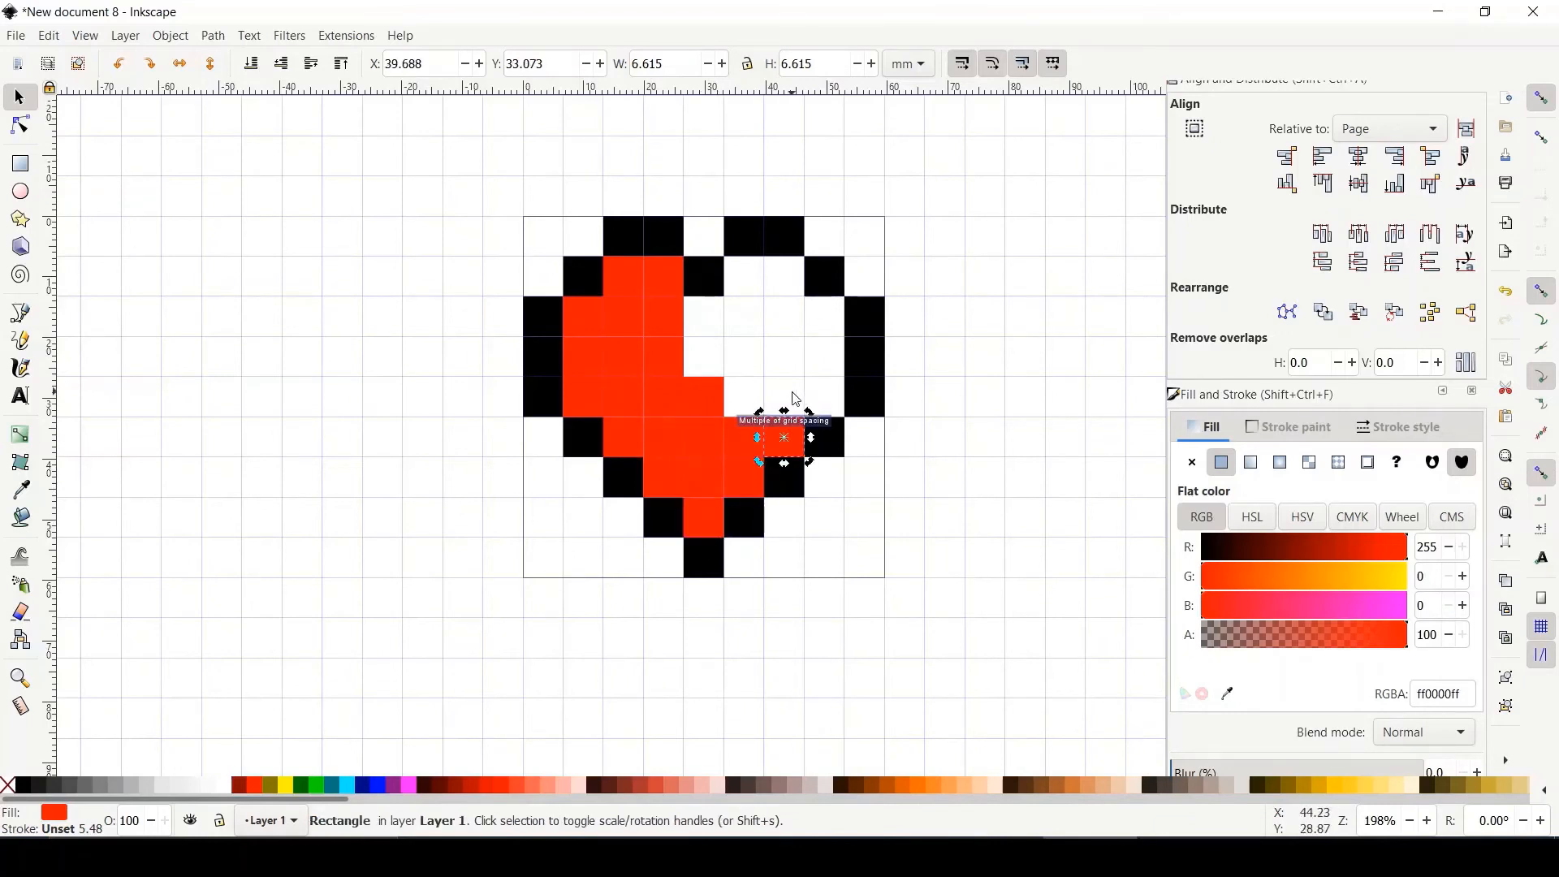
{"action": "key", "text": "ctrl+v"}
{"action": "key", "text": "ctrl+v"}
{"action": "key", "text": "ctrl+v"}
Paste red squares into the remaining empty cells of rows 2 to 4 in the heart's upper-right interior.
{"action": "key", "text": "ctrl+v"}
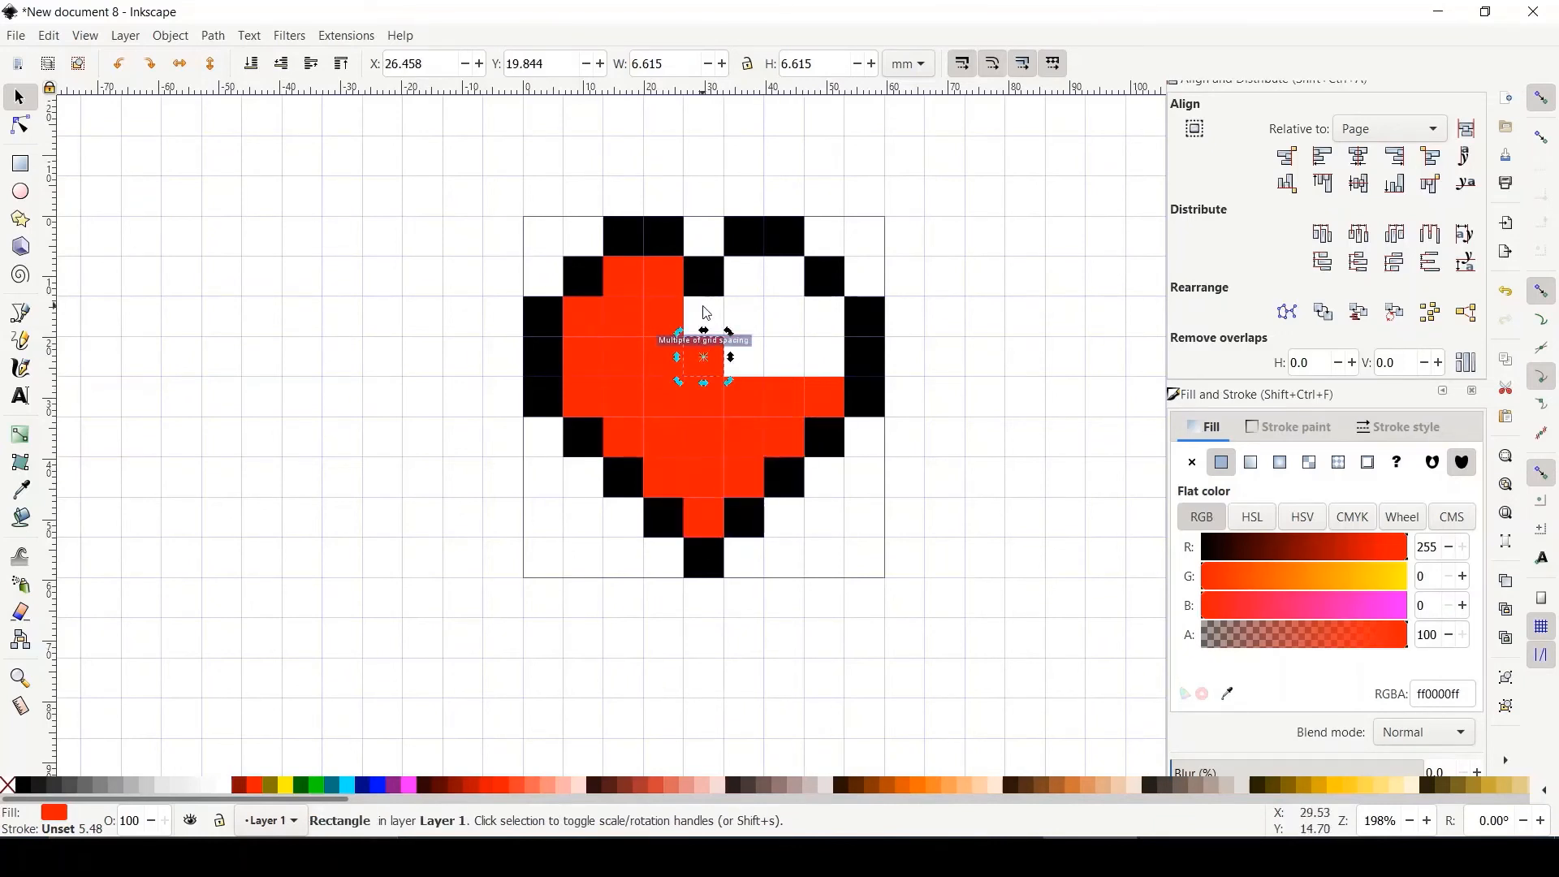
{"action": "key", "text": "ctrl+v"}
{"action": "key", "text": "ctrl+v"}
{"action": "key", "text": "ctrl+v"}
{"action": "key", "text": "ctrl+v"}
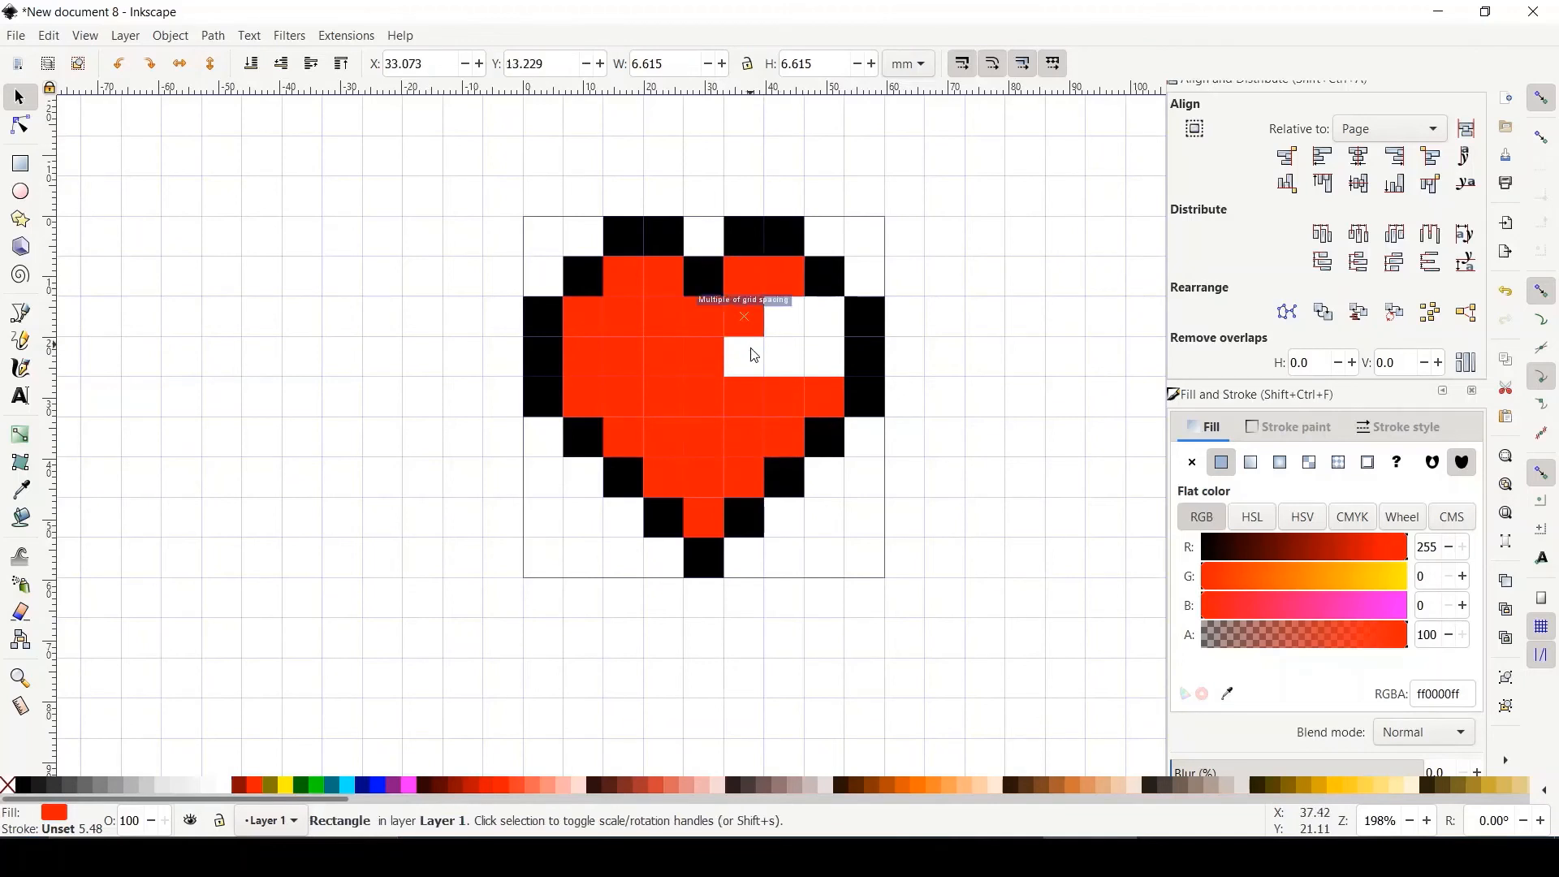
{"action": "key", "text": "ctrl+v"}
{"action": "key", "text": "ctrl+v"}
{"action": "key", "text": "ctrl+v"}
{"action": "key", "text": "ctrl+v"}
{"action": "key", "text": "ctrl+v"}
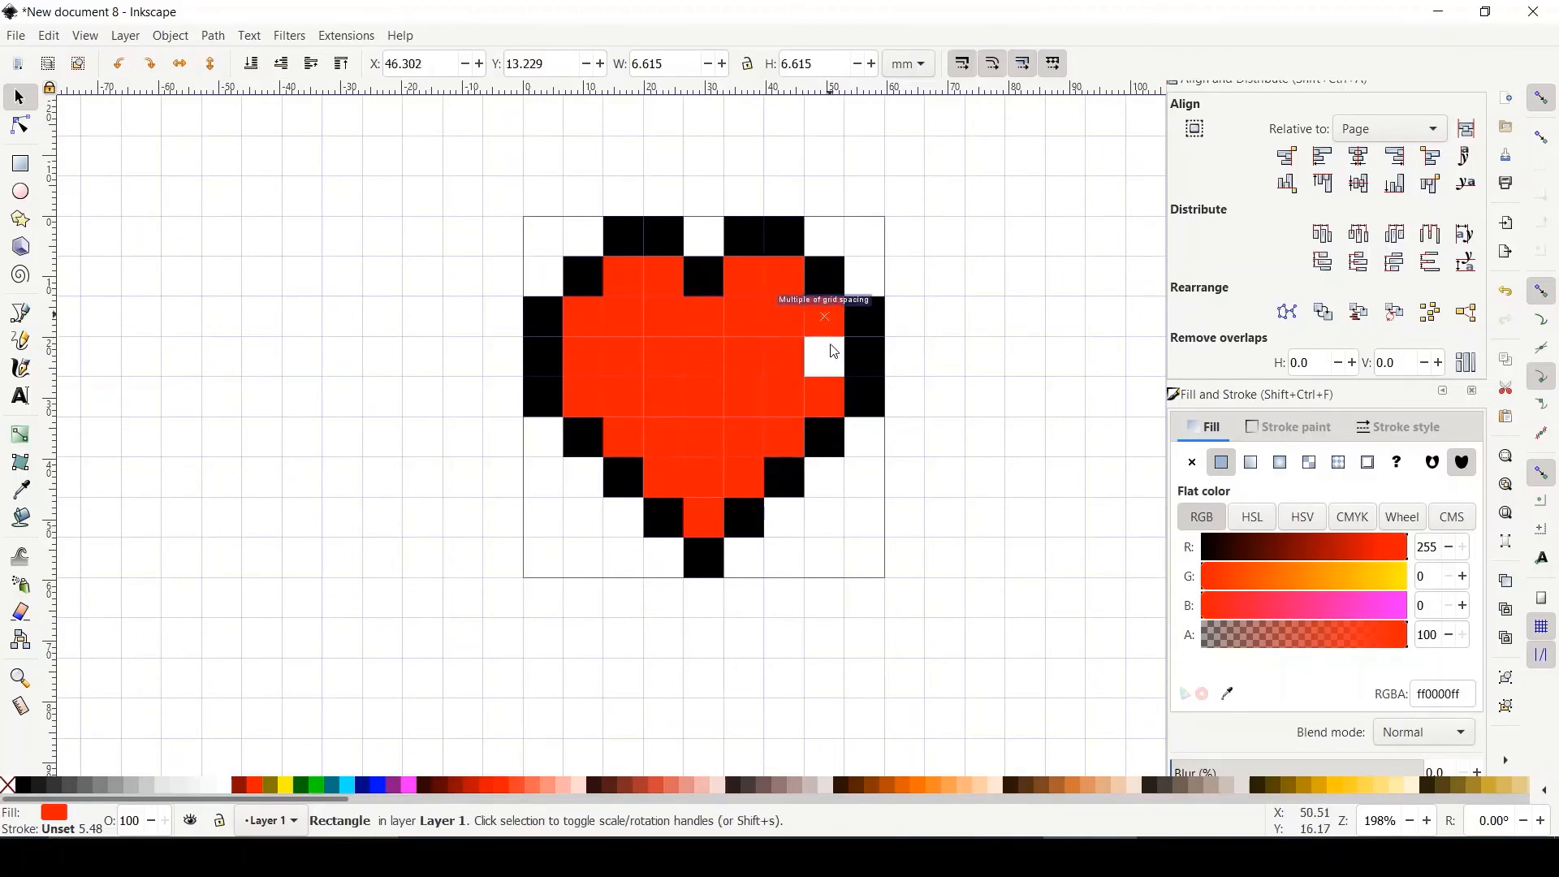
{"action": "key", "text": "ctrl+v"}
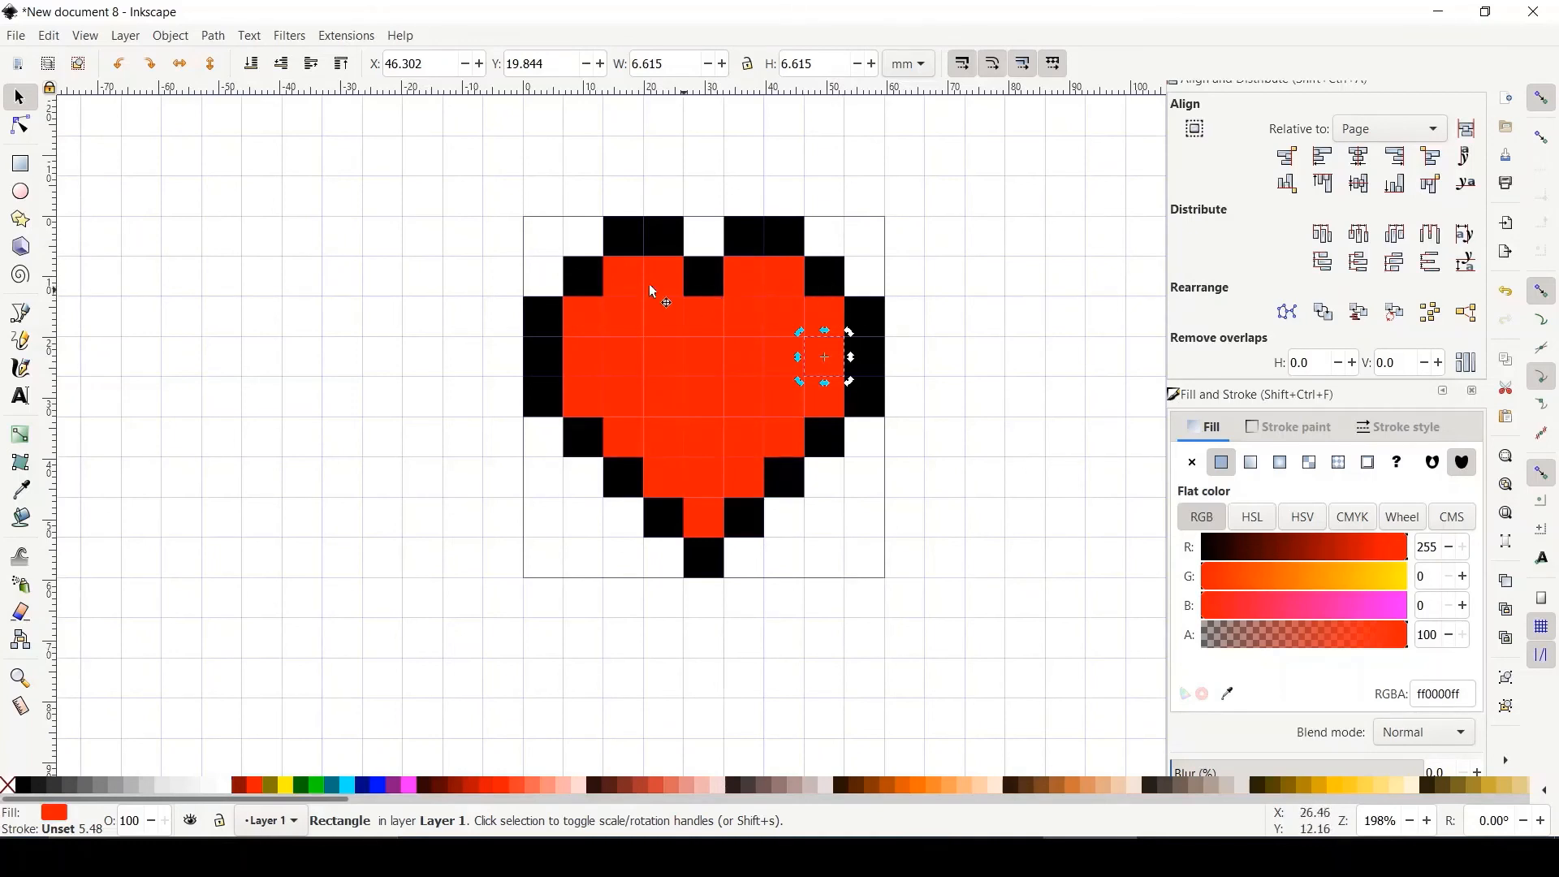
Recolour the eight red squares along the heart's left inner edge, from the upper lobe to the tip, dark red aa0000.
{"action": "left_click_drag", "start_coordinate": [832, 369], "coordinate": [671, 288]}
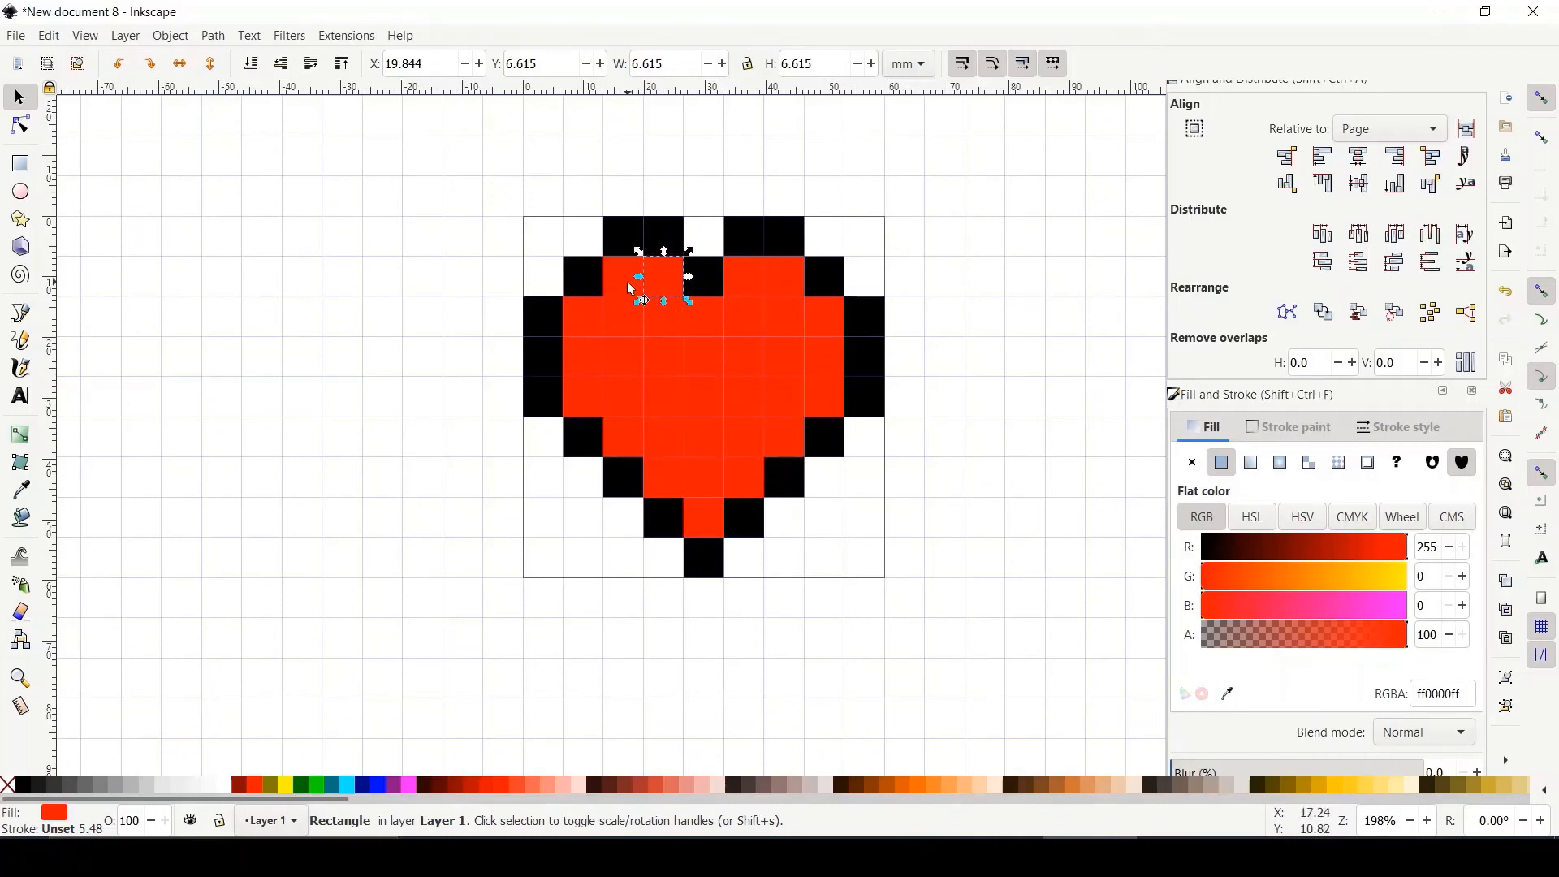
{"action": "left_click", "coordinate": [630, 286], "text": "shift"}
{"action": "left_click", "coordinate": [593, 323], "text": "shift"}
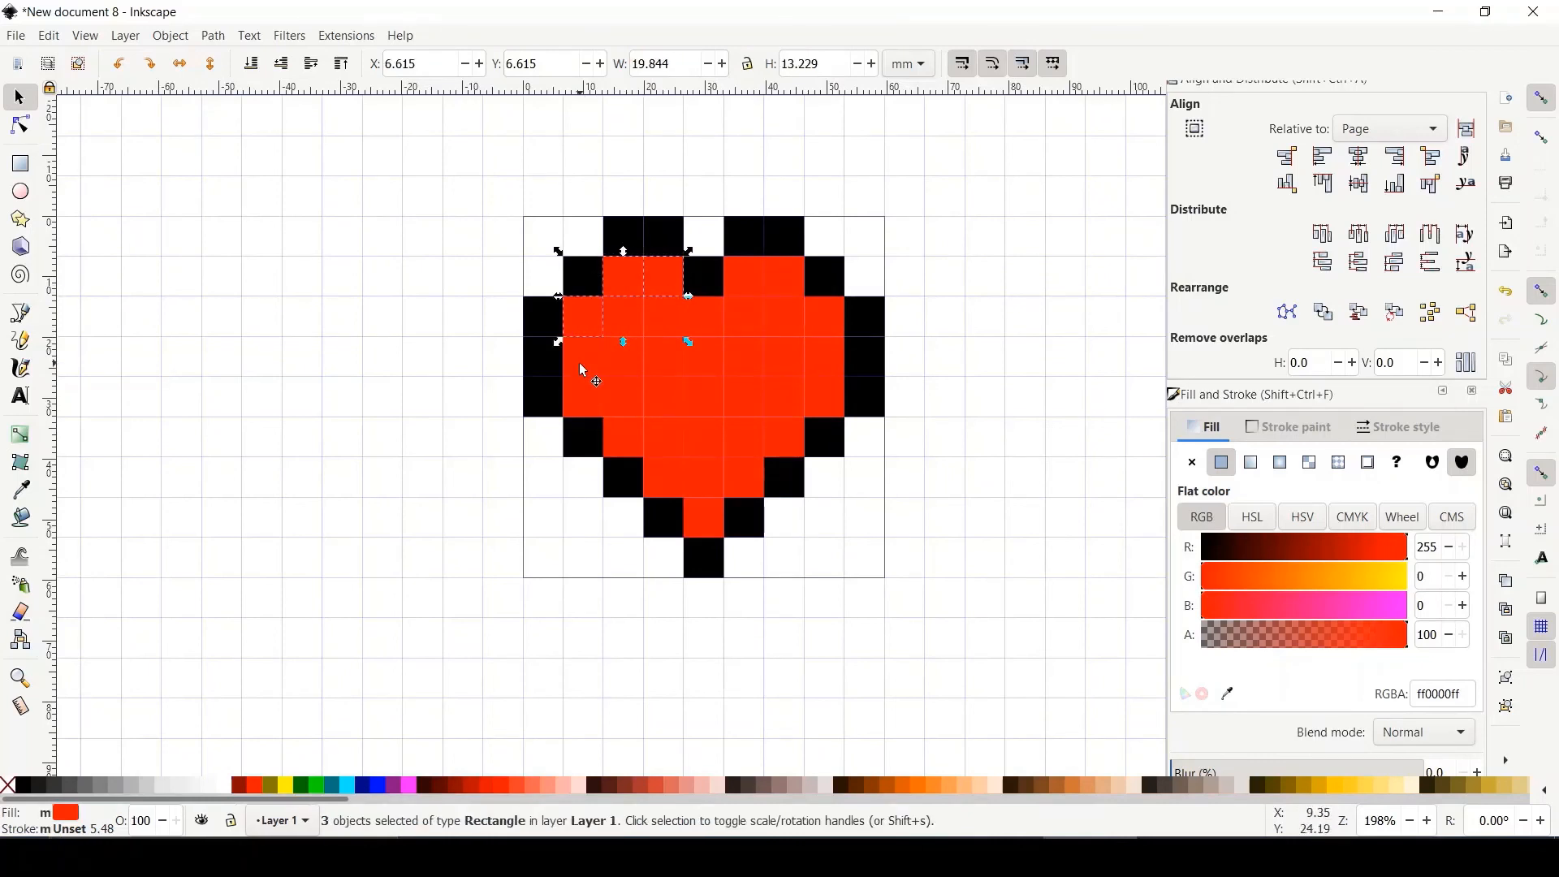
{"action": "left_click", "coordinate": [583, 371], "text": "shift"}
{"action": "left_click", "coordinate": [592, 401], "text": "shift"}
{"action": "left_click", "coordinate": [622, 437], "text": "shift"}
{"action": "left_click", "coordinate": [662, 477], "text": "shift"}
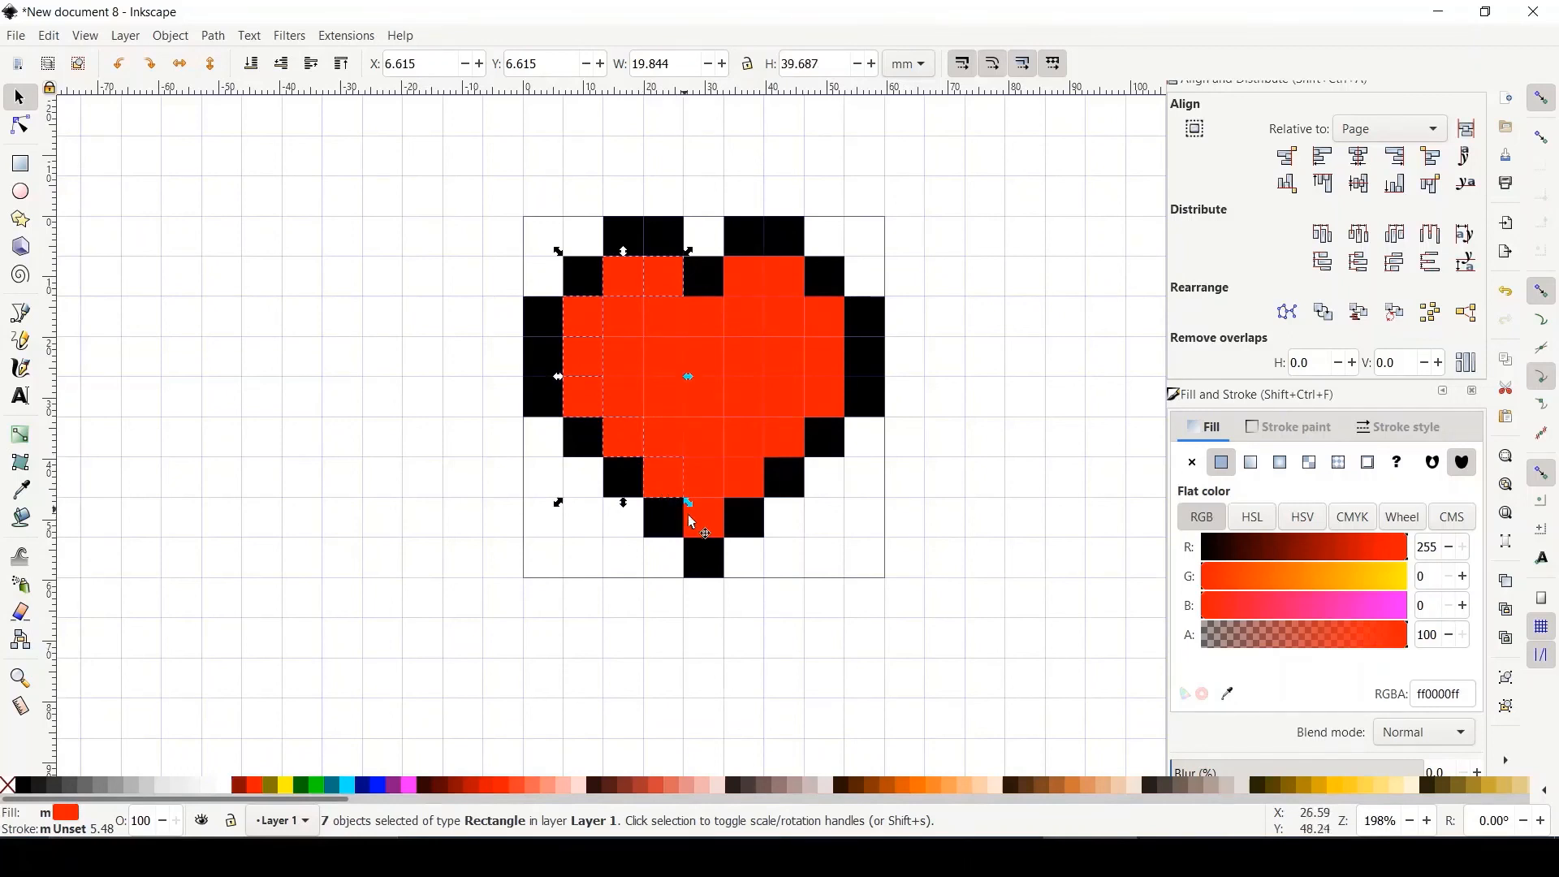
{"action": "left_click", "coordinate": [692, 519], "text": "shift"}
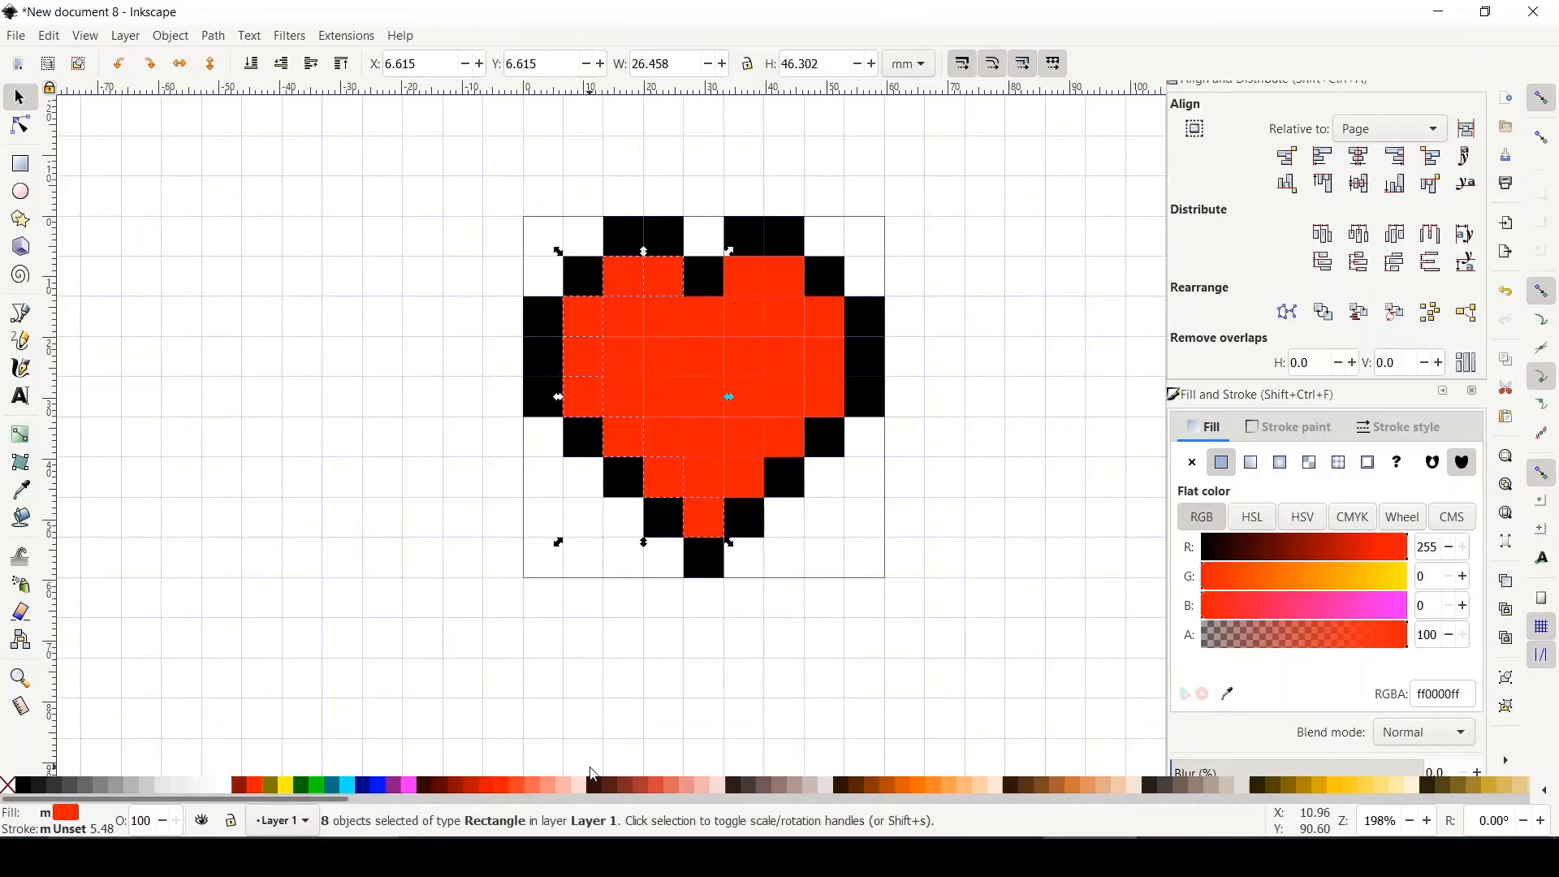
{"action": "left_click", "coordinate": [475, 792]}
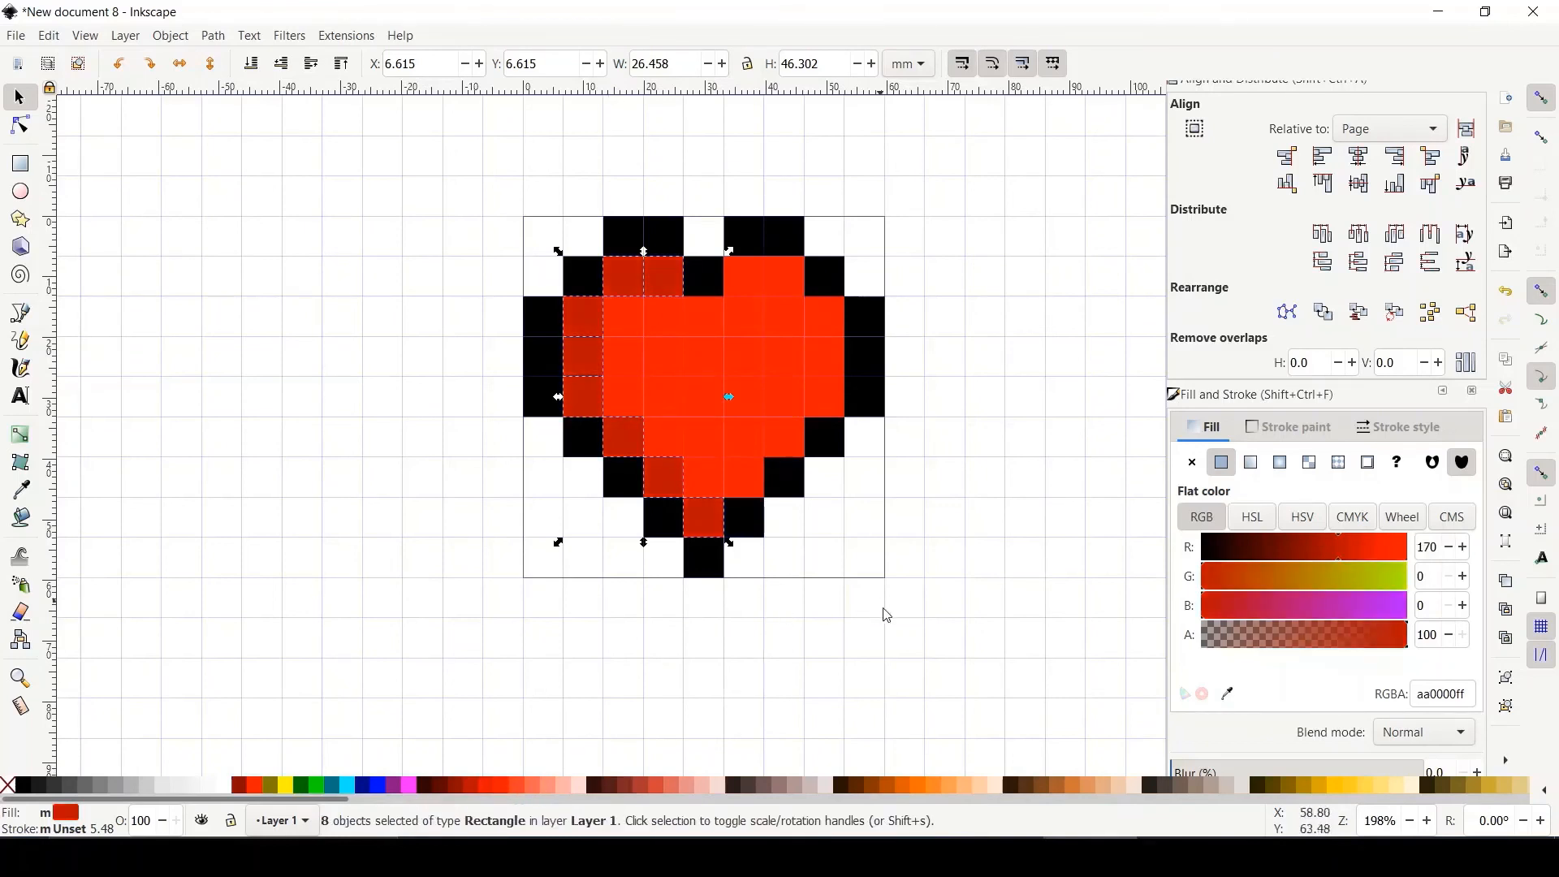
Recolour four red squares along the heart's upper-right inner edge light red ff5555 as a highlight, and deselect them.
{"action": "left_click", "coordinate": [754, 291]}
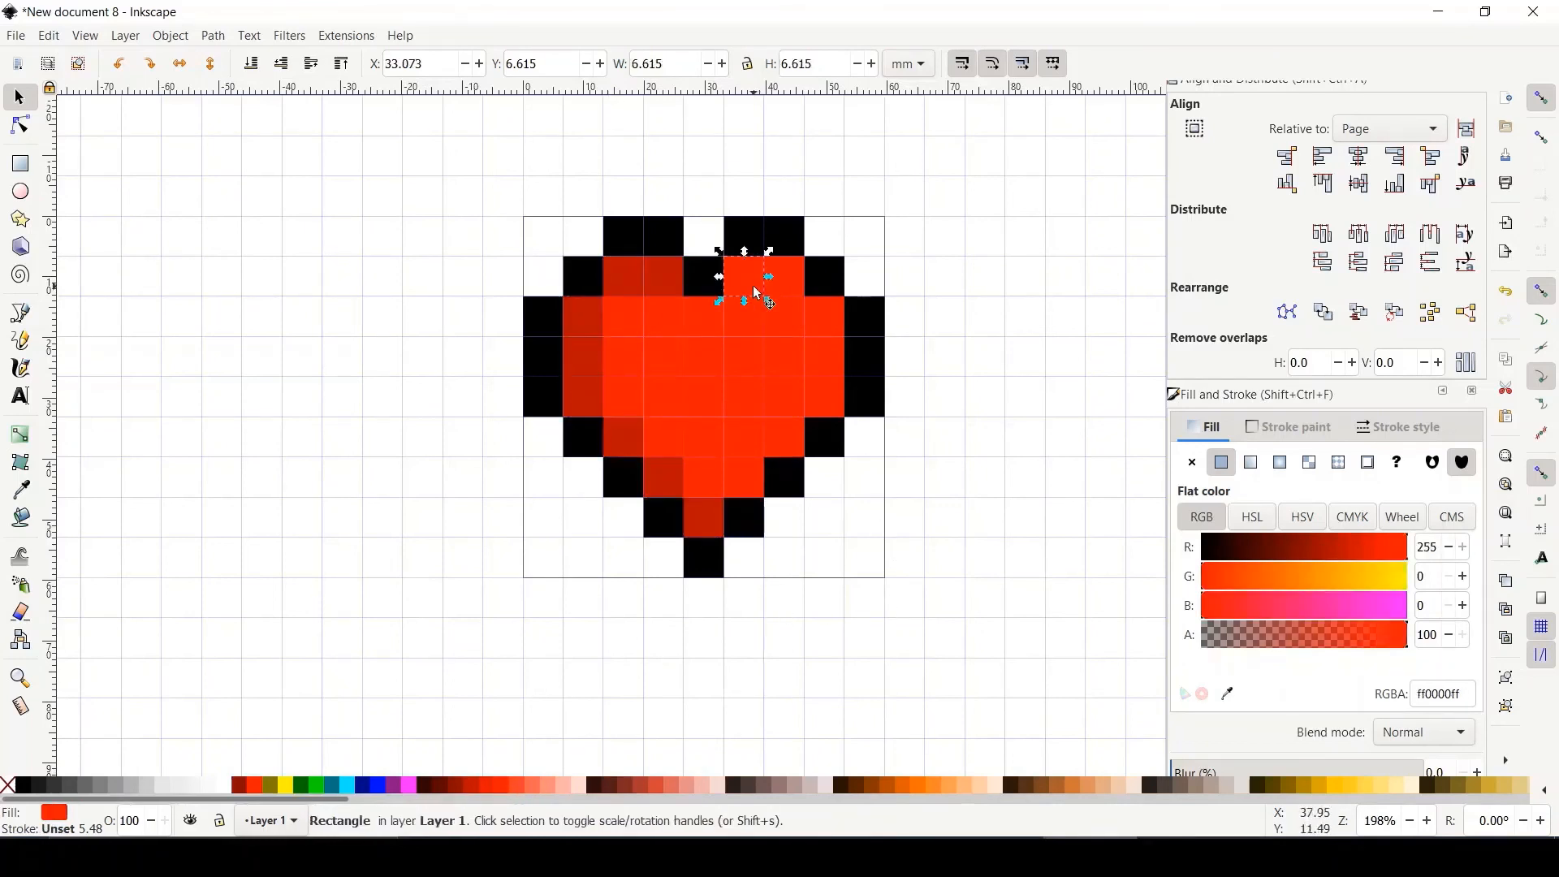
{"action": "left_click", "coordinate": [788, 284], "text": "shift"}
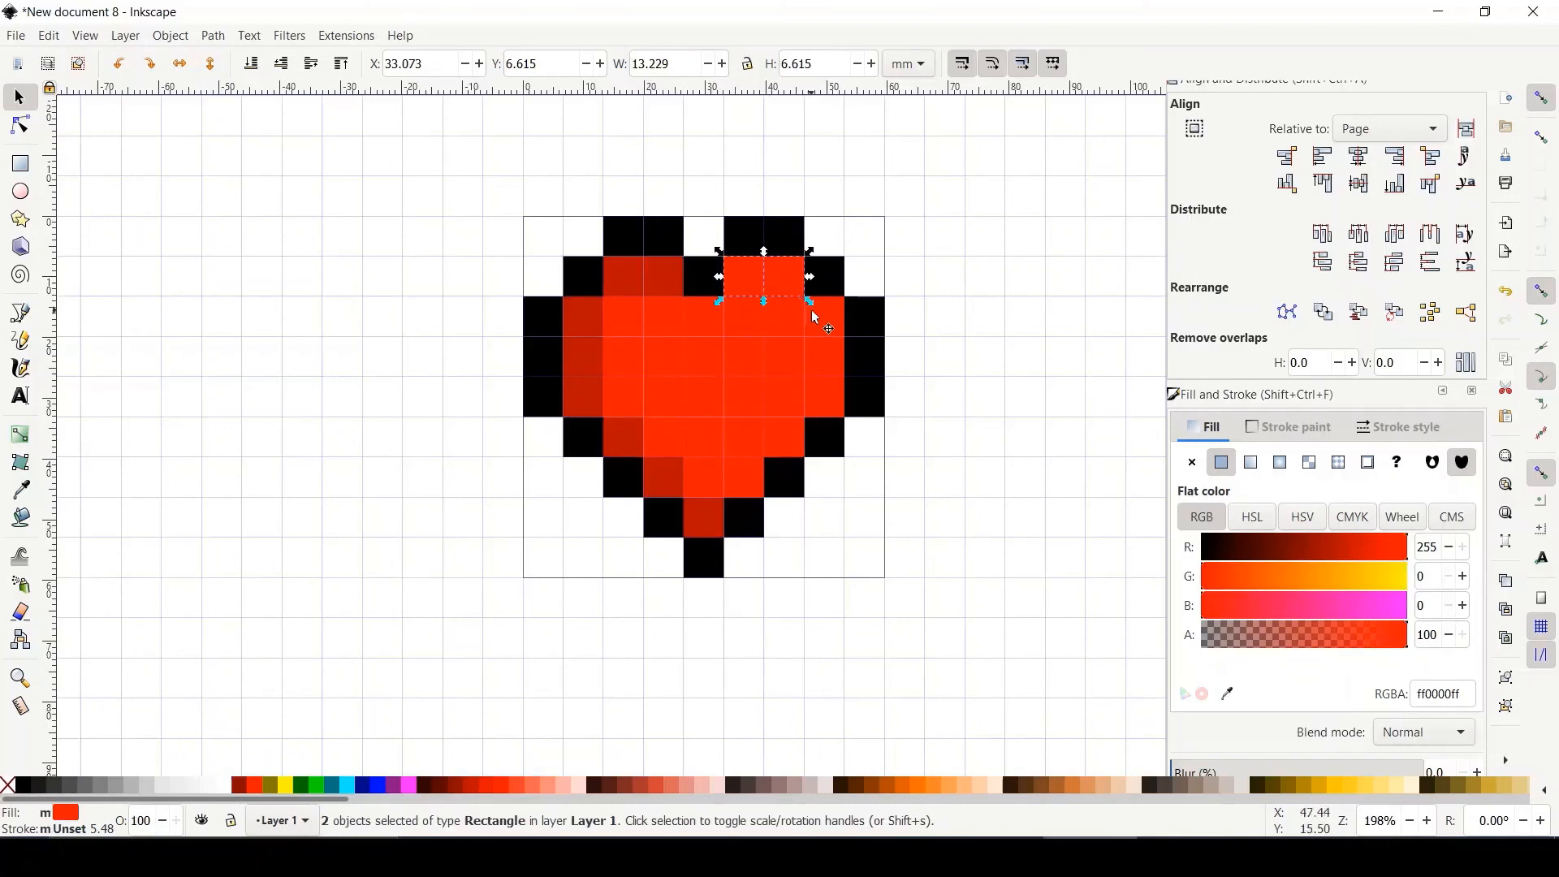
{"action": "left_click", "coordinate": [824, 321], "text": "shift"}
{"action": "left_click", "coordinate": [828, 356], "text": "shift"}
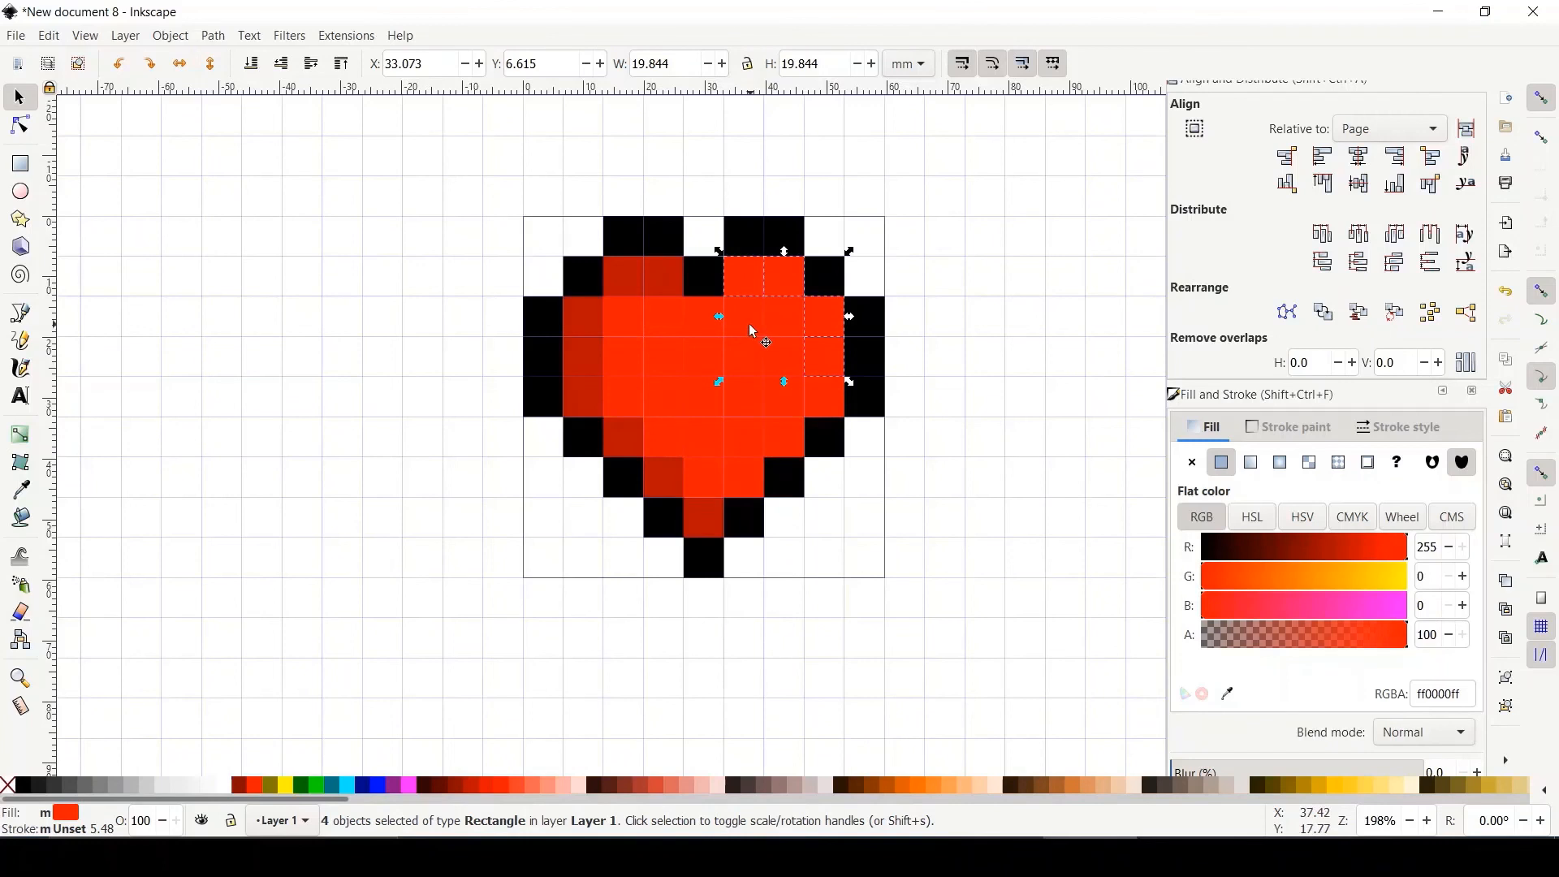
{"action": "left_click", "coordinate": [534, 784]}
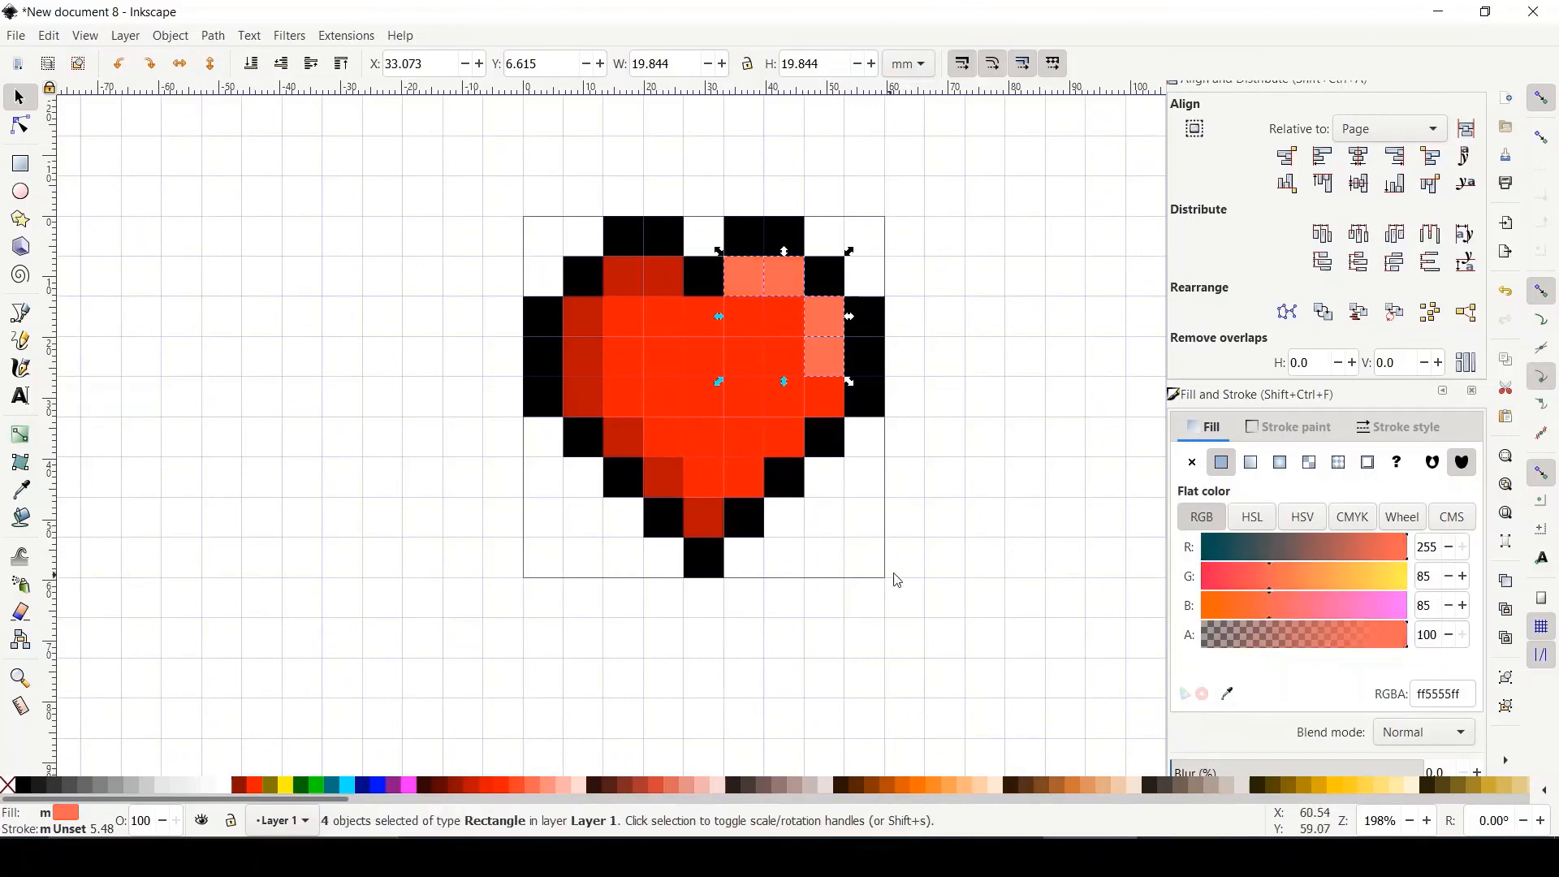
{"action": "left_click", "coordinate": [947, 403]}
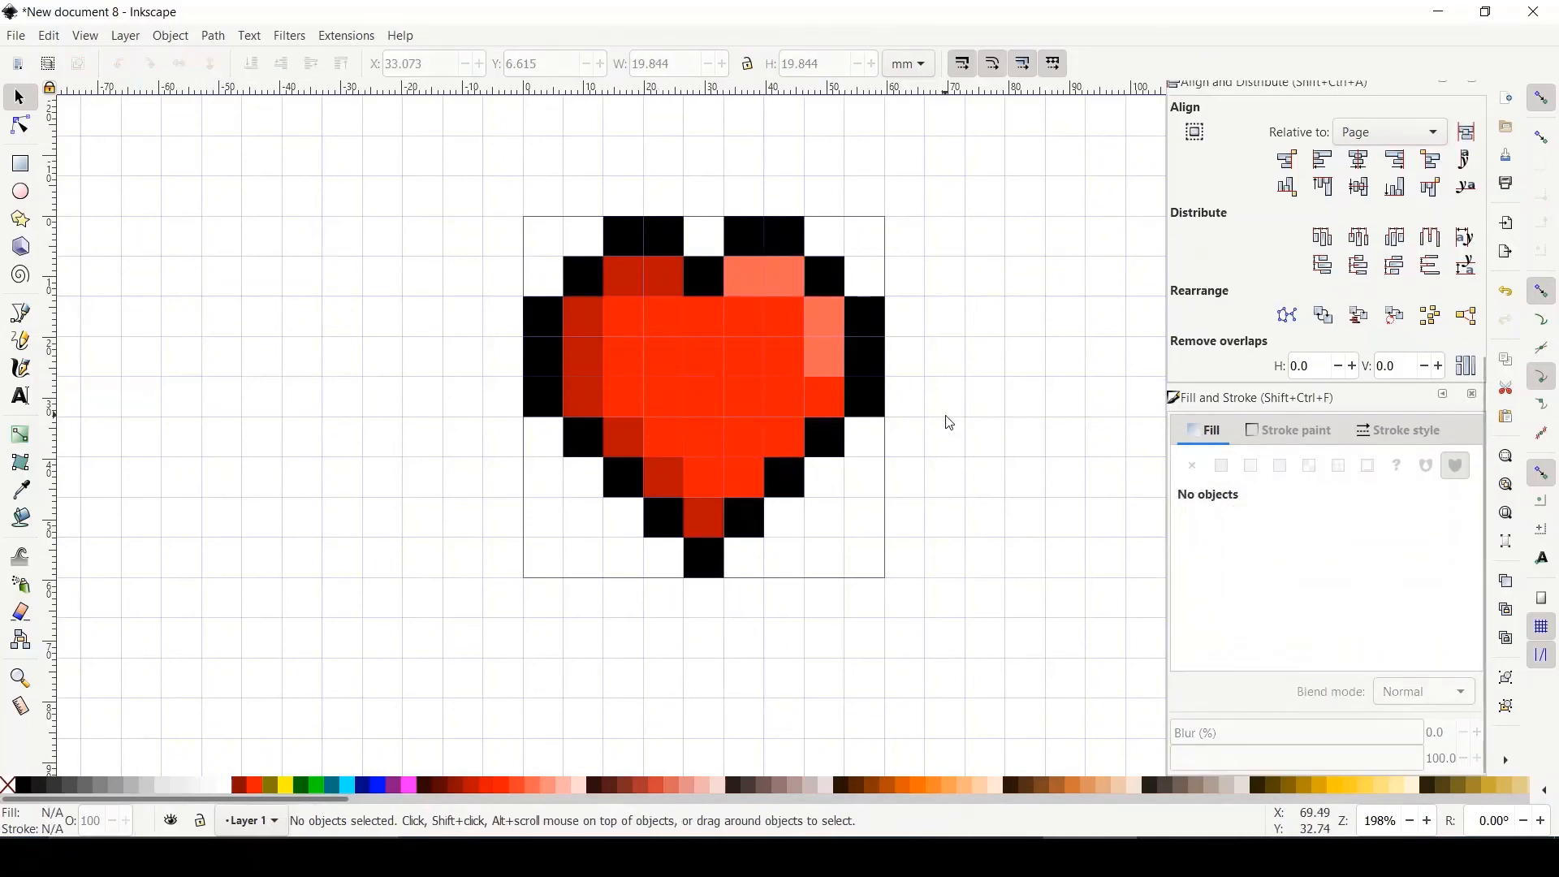